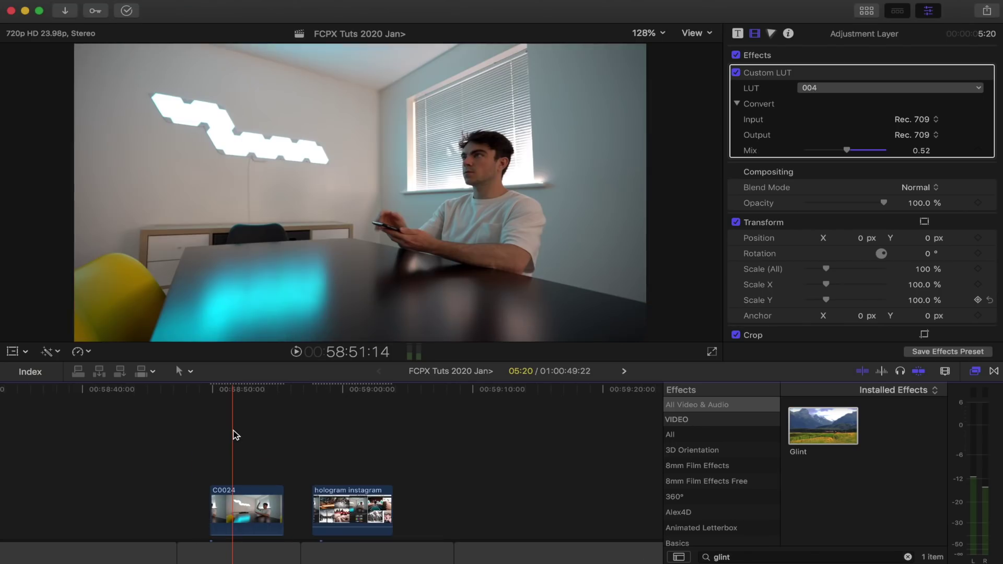
Play back the C0024 footage to review the hand gestures, and select the hologram instagram clip beside it.
key("space")
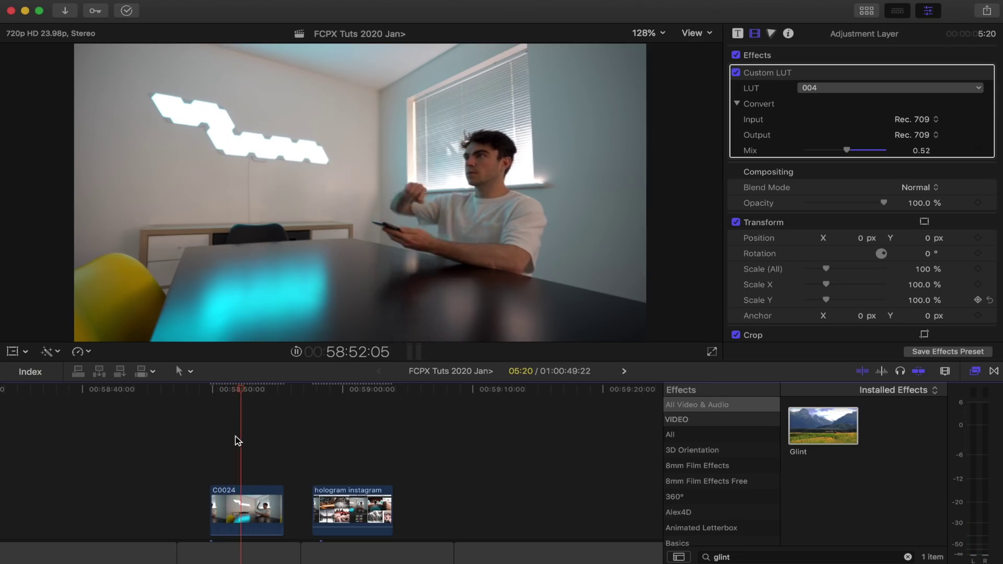
key("space")
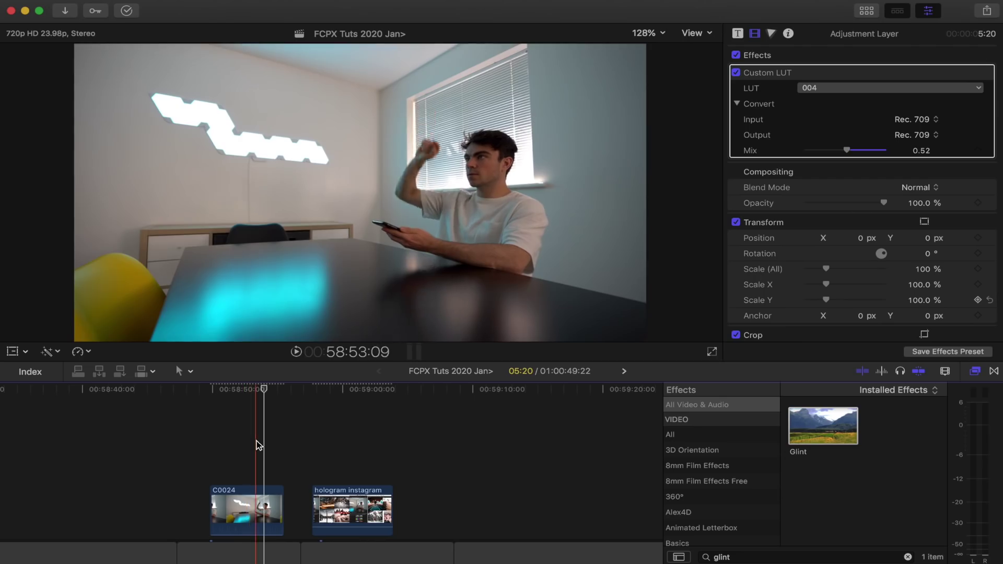
left_click(335, 503)
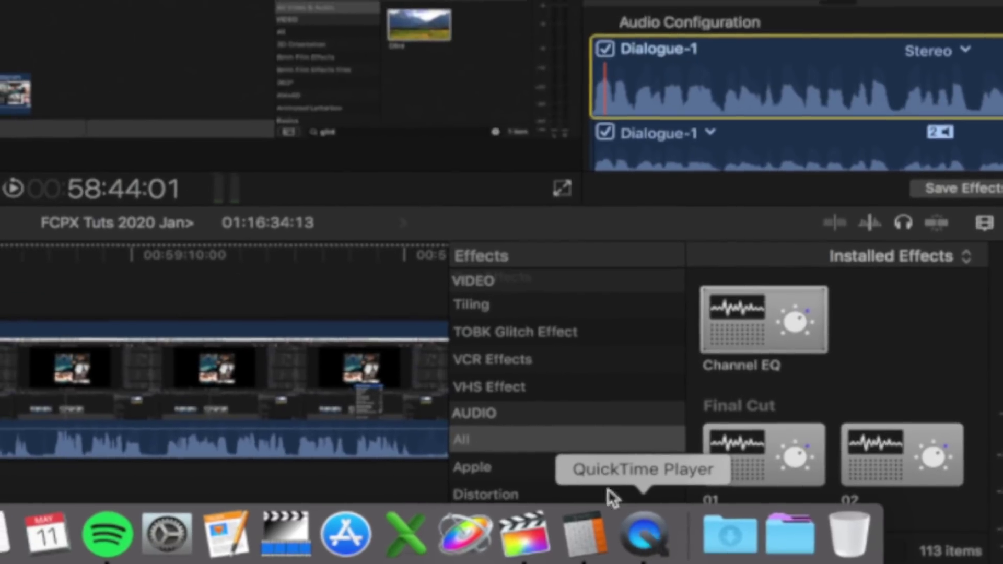
Switch to QuickTime Player and open its file commands.
left_click(643, 533)
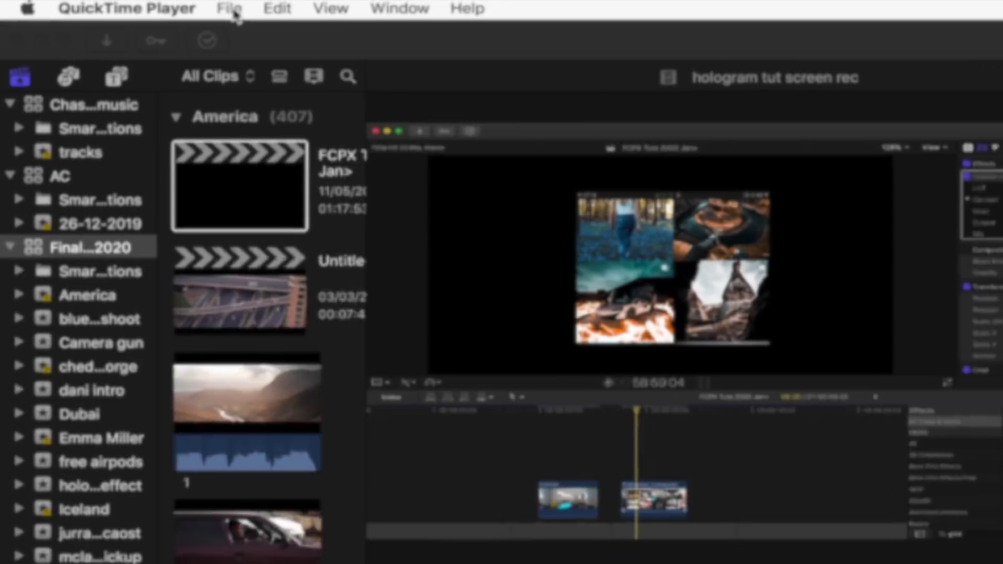
left_click(228, 9)
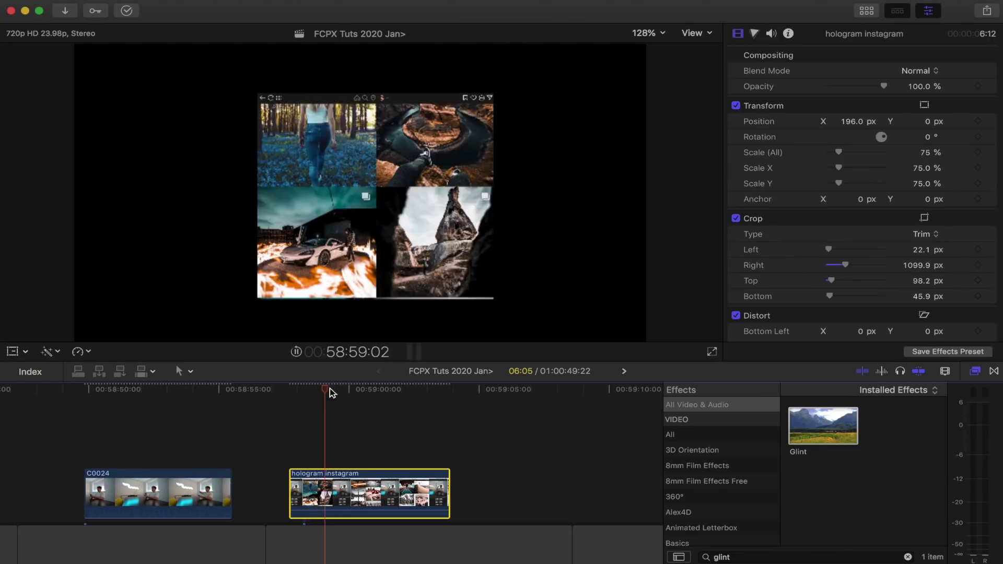
Compare the hologram instagram clip with its crop off and on, and try a different right crop value.
key("space")
scroll(753, 267, "down", 2)
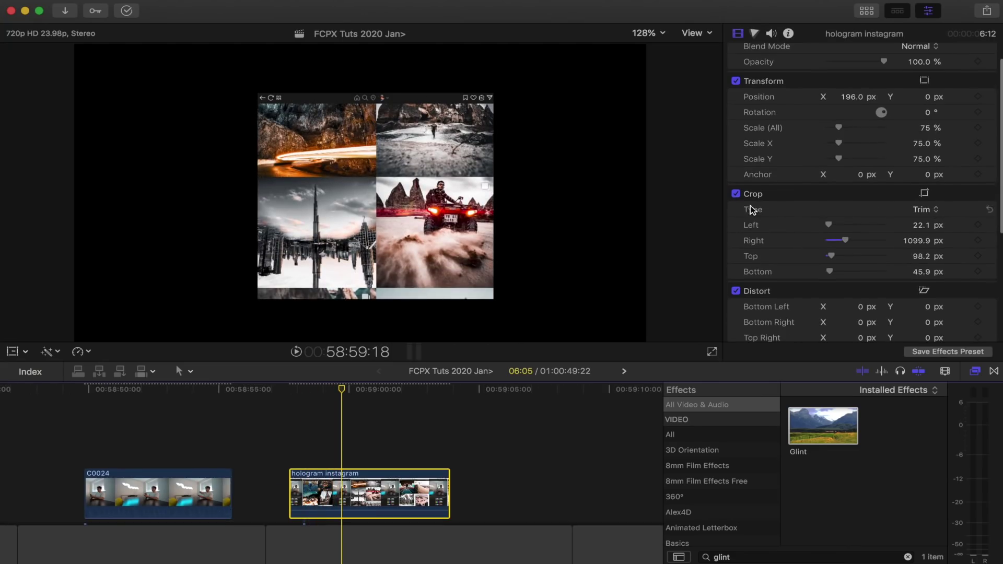
left_click(736, 194)
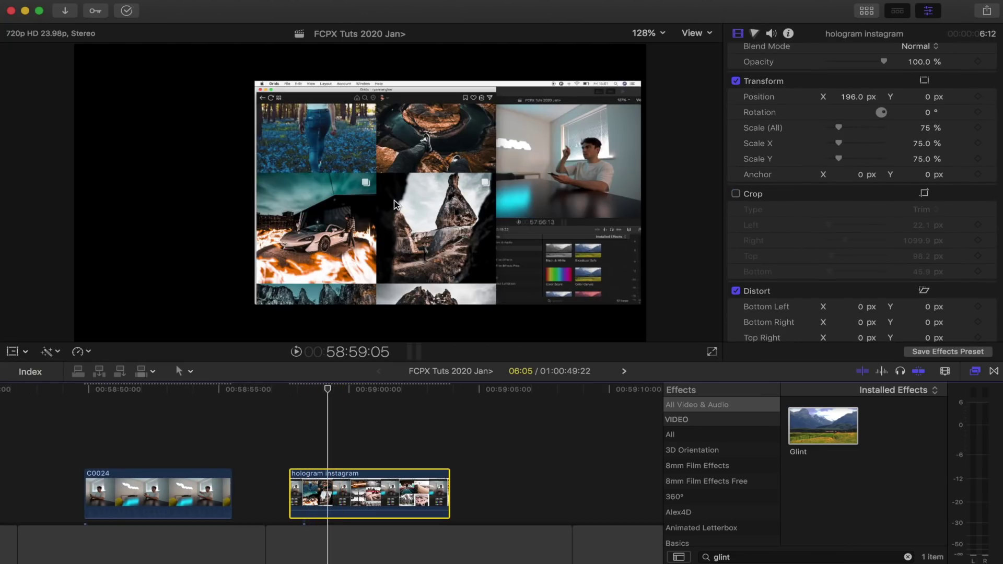
left_click(736, 194)
left_click(736, 194)
left_click(736, 194)
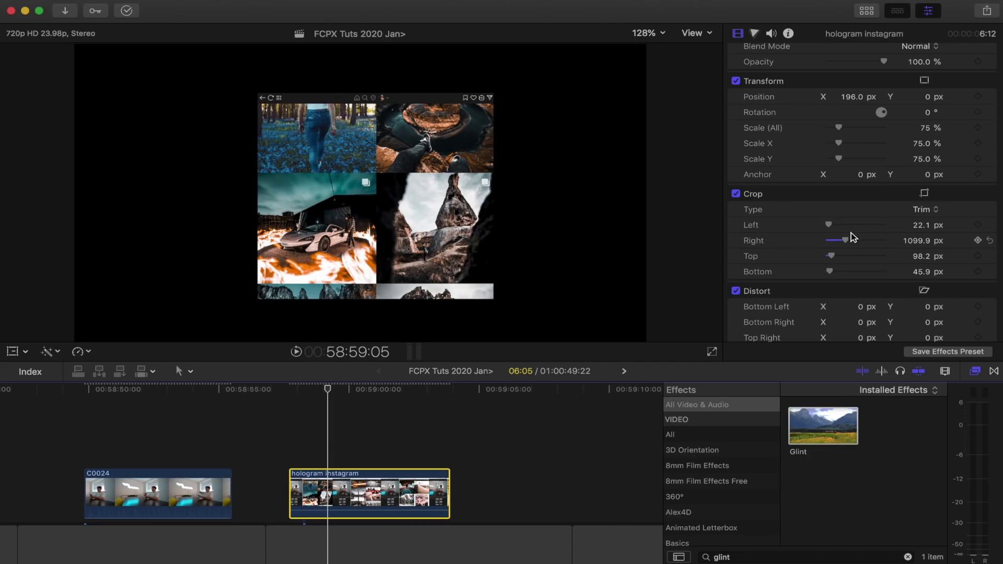
left_click_drag(848, 242, 830, 249)
key("super+z")
Turn the hologram instagram clip into a compound clip in the America event, keeping the suggested name.
right_click(328, 495)
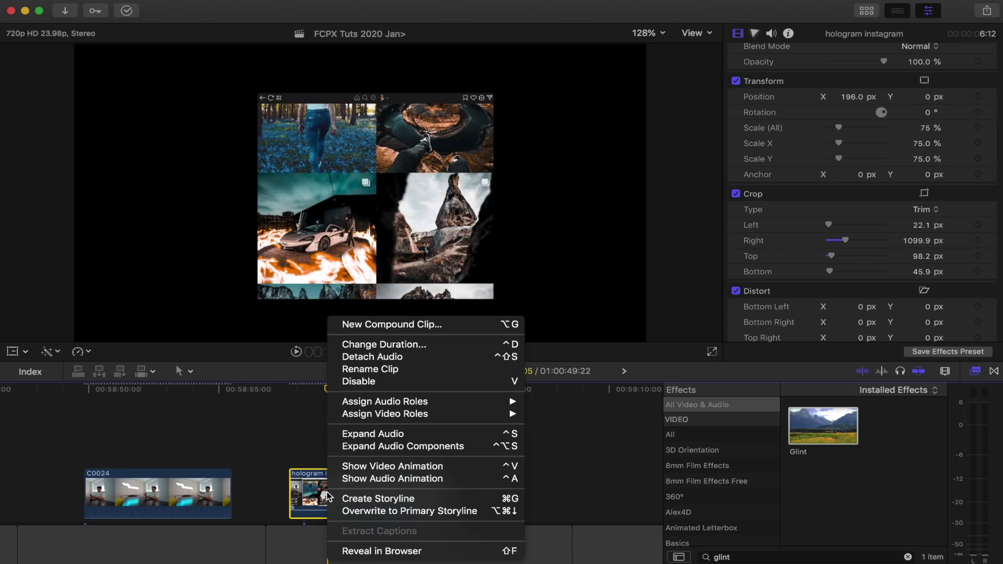
left_click(373, 324)
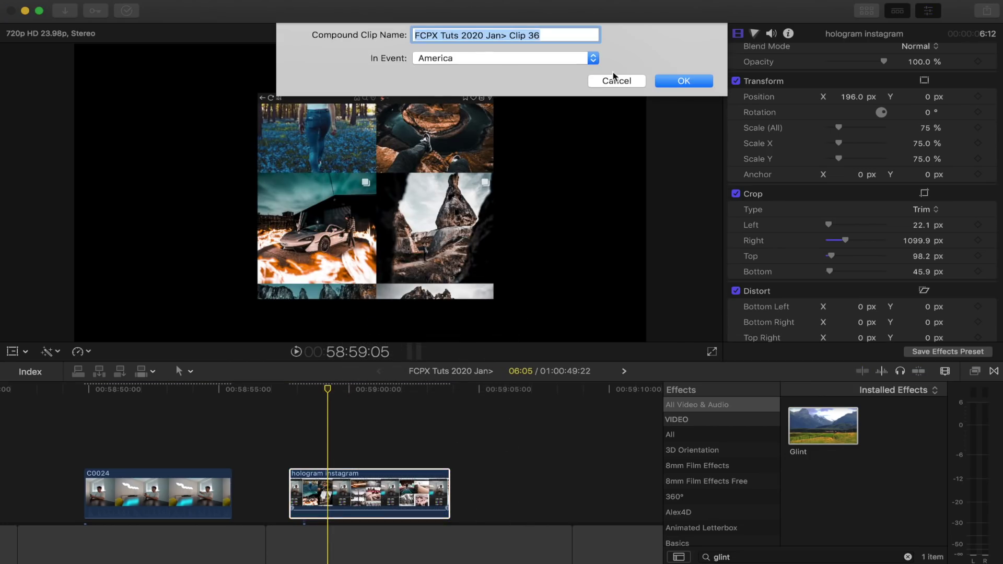
left_click(669, 81)
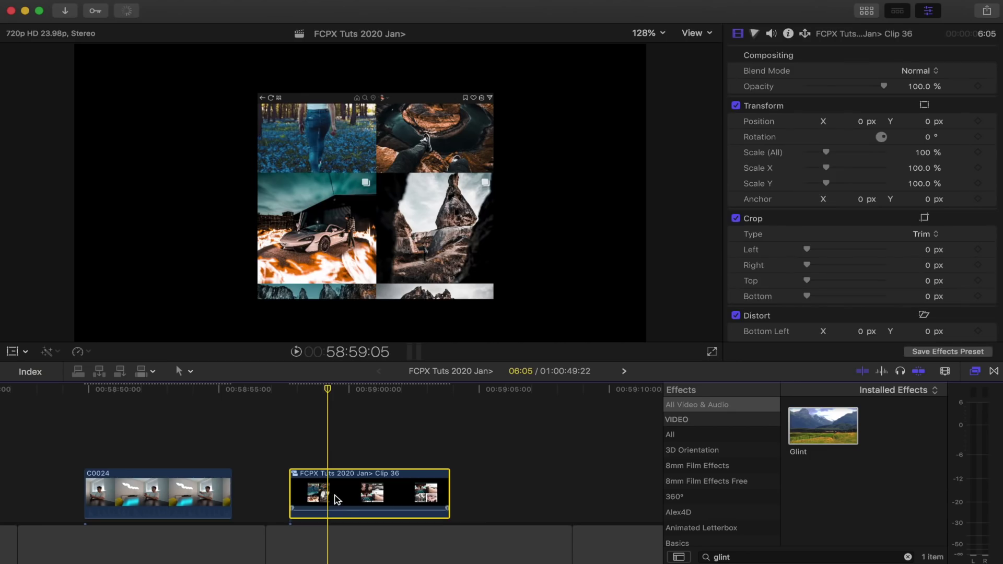
Stack the compound clip above C0024, aligned to its start, and reduce the compound clip's opacity to 59.88%.
left_click_drag(337, 499, 128, 433)
key("super+equal")
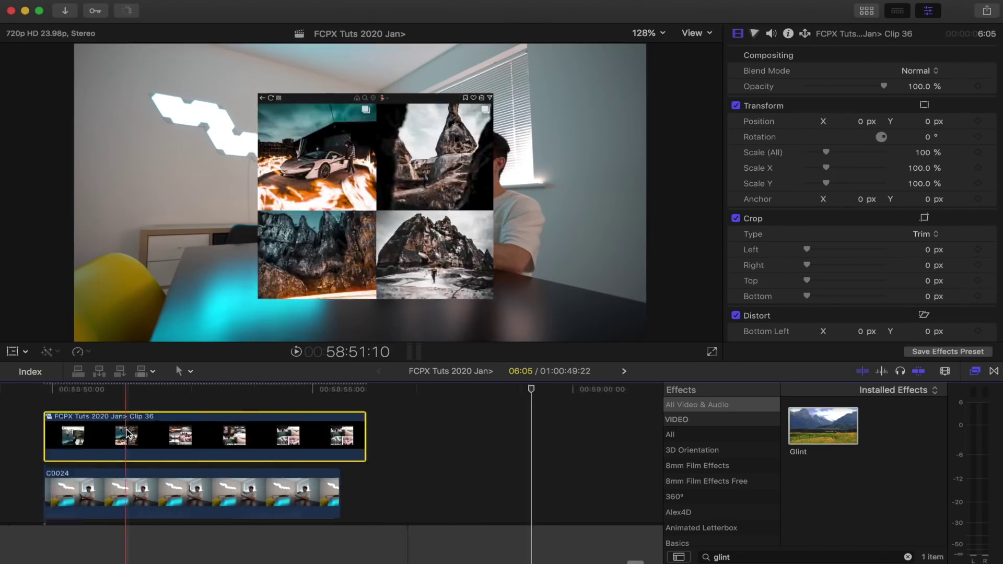
scroll(126, 434, "left", 3)
left_click(310, 390)
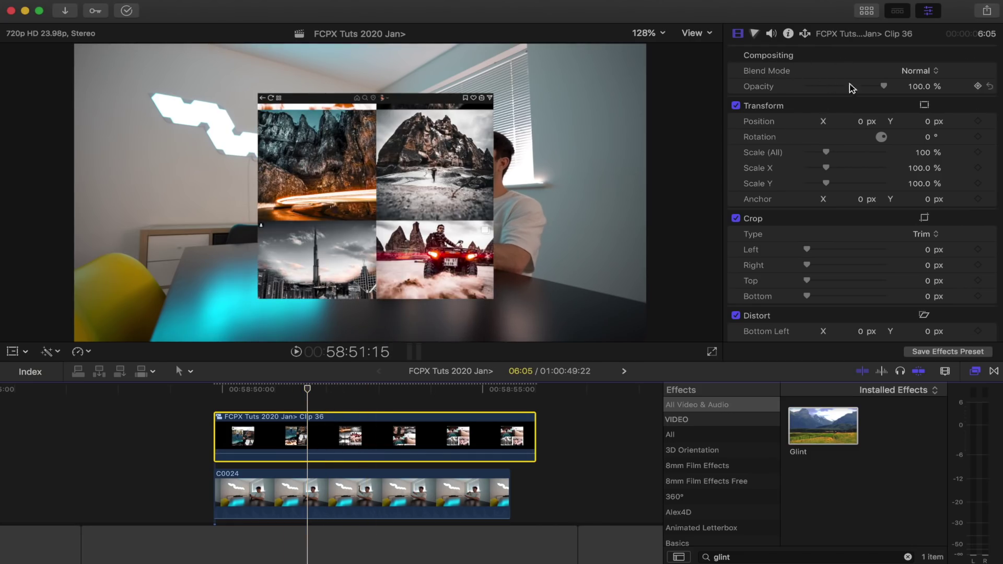
left_click_drag(850, 86, 853, 86)
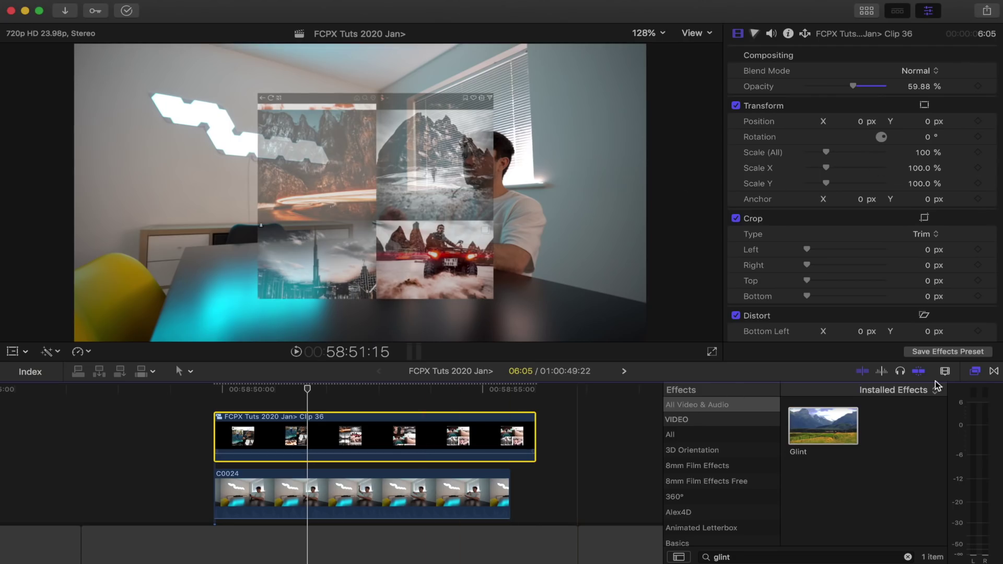
Apply the 3D Orientation effect to the compound clip.
left_click(702, 444)
scroll(708, 441, "down", 1)
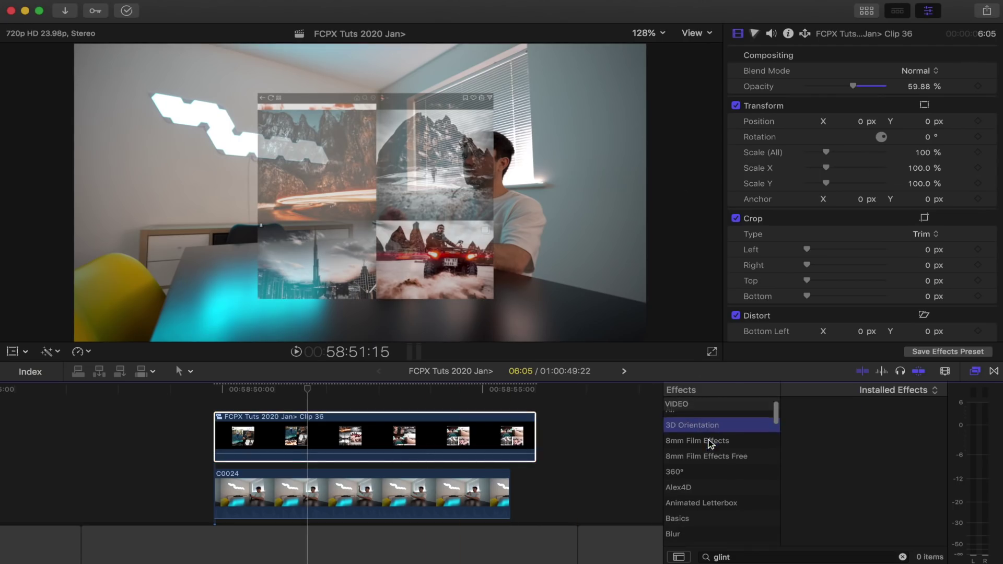
left_click(903, 557)
scroll(720, 433, "up", 2)
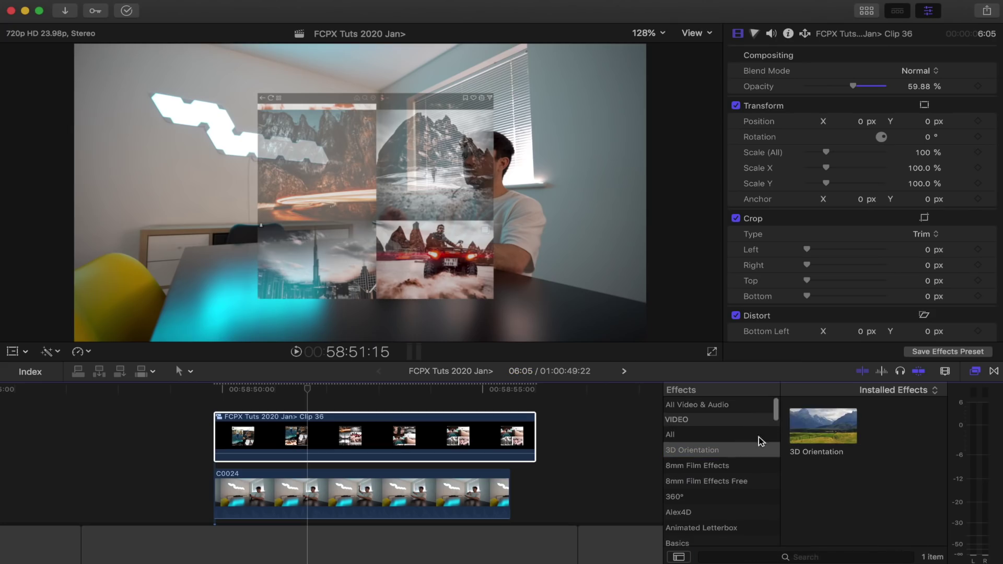
double_click(823, 439)
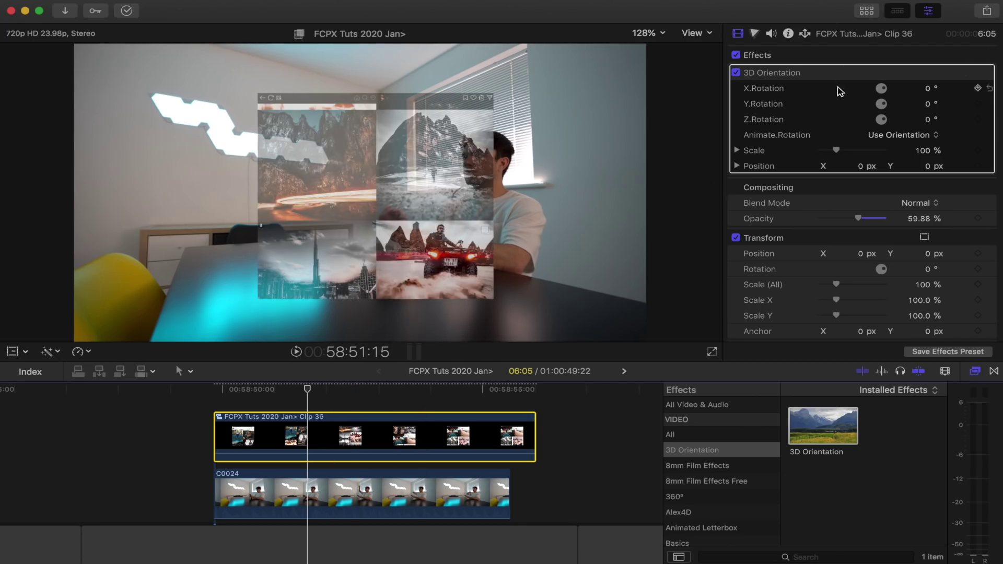
Set the compound clip's 3D Orientation to X rotation 20°, Y rotation 109.9°, Z rotation 0.7°, scale 68%, position X 12.2 px and Y 15.7 px.
left_click_drag(925, 93, 929, 106)
key("super+z")
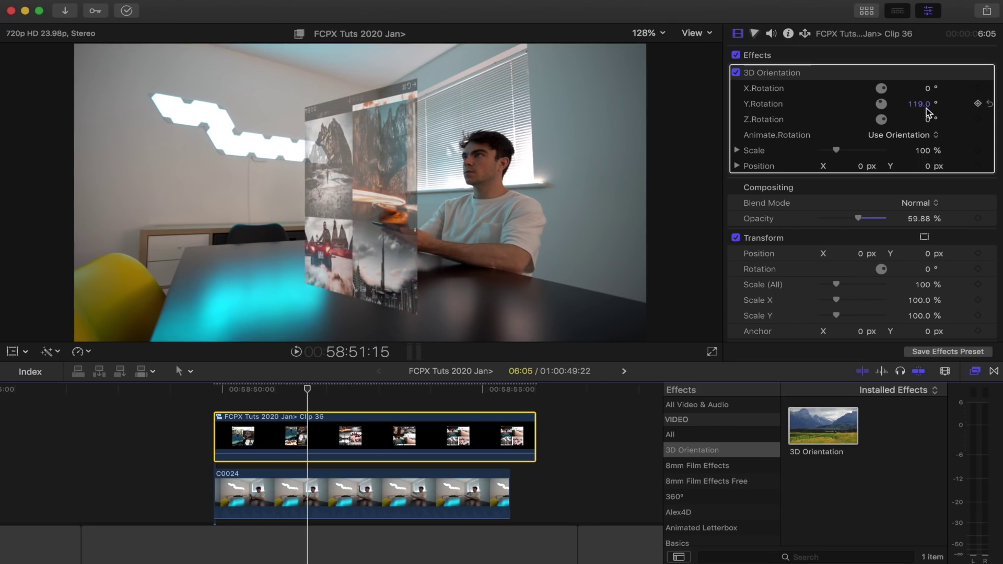
left_click_drag(923, 89, 924, 82)
left_click_drag(860, 166, 861, 161)
left_click_drag(927, 166, 927, 156)
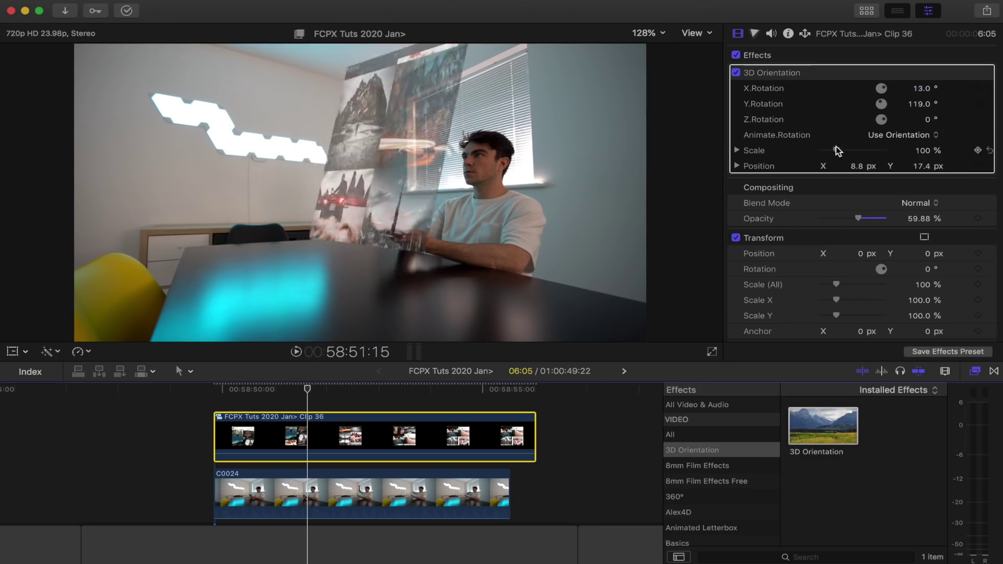
left_click_drag(836, 150, 831, 150)
left_click_drag(923, 88, 923, 85)
mouse_move(920, 104)
left_mouse_down()
mouse_move(927, 118)
mouse_move(918, 106)
left_mouse_up()
key("space")
key("space")
left_click_drag(854, 166, 855, 164)
left_click_drag(922, 166, 922, 171)
left_click_drag(918, 104, 918, 106)
Play back the stacked clips to check how the angled hologram sits in the footage.
key("space")
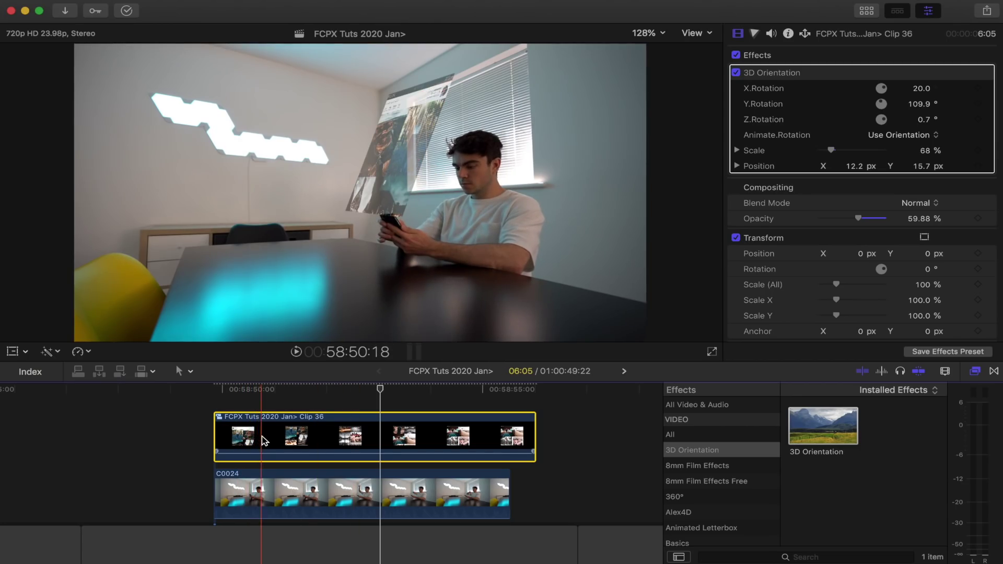
key("space")
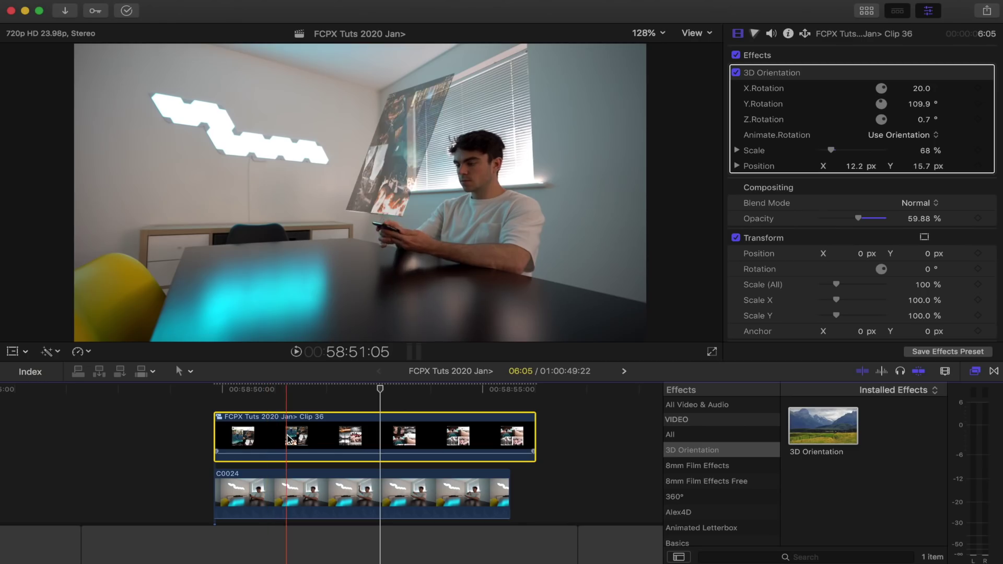
key("space")
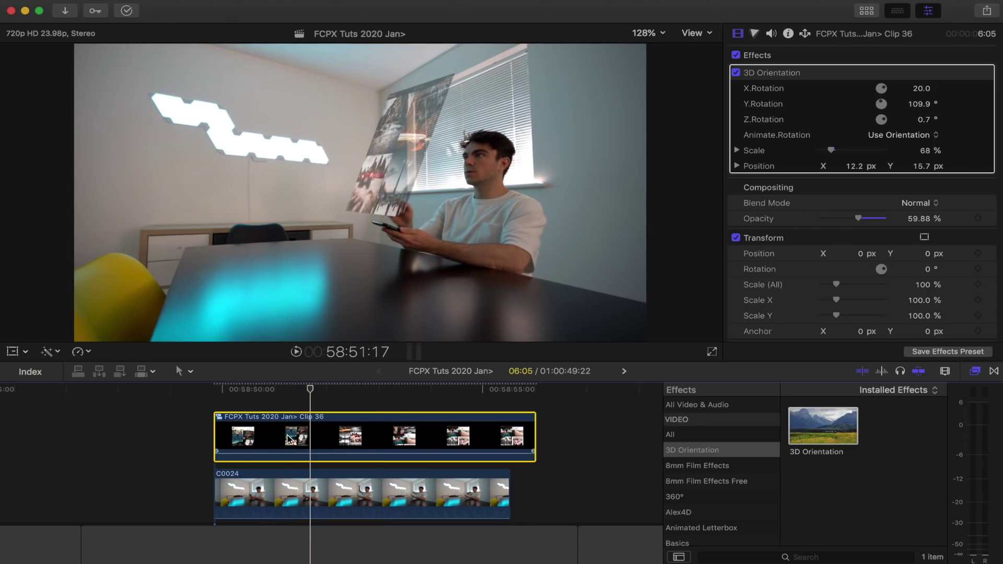
Add a marker to the compound clip at 58:51:03, where its page starts scrolling.
key("super+equal")
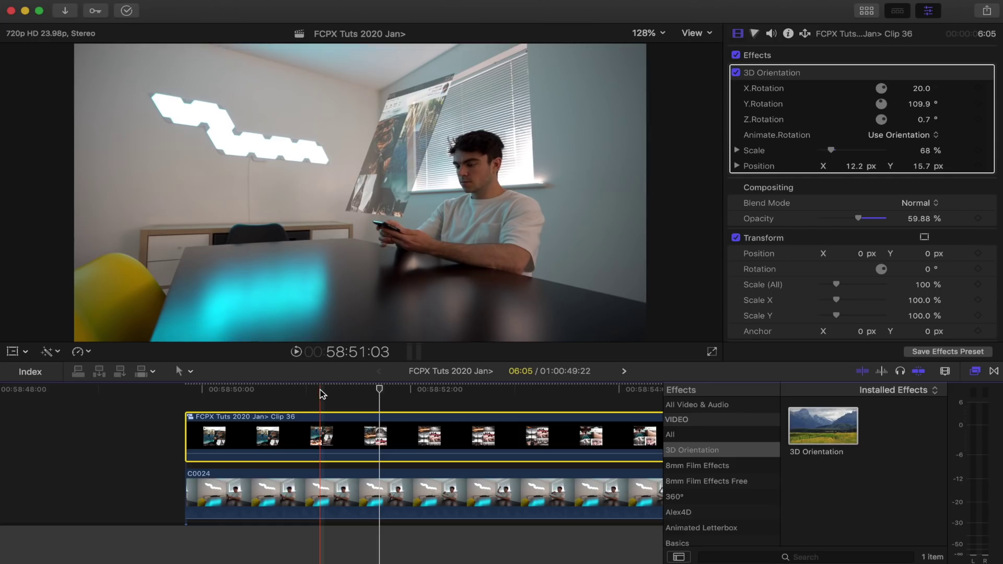
left_click(320, 393)
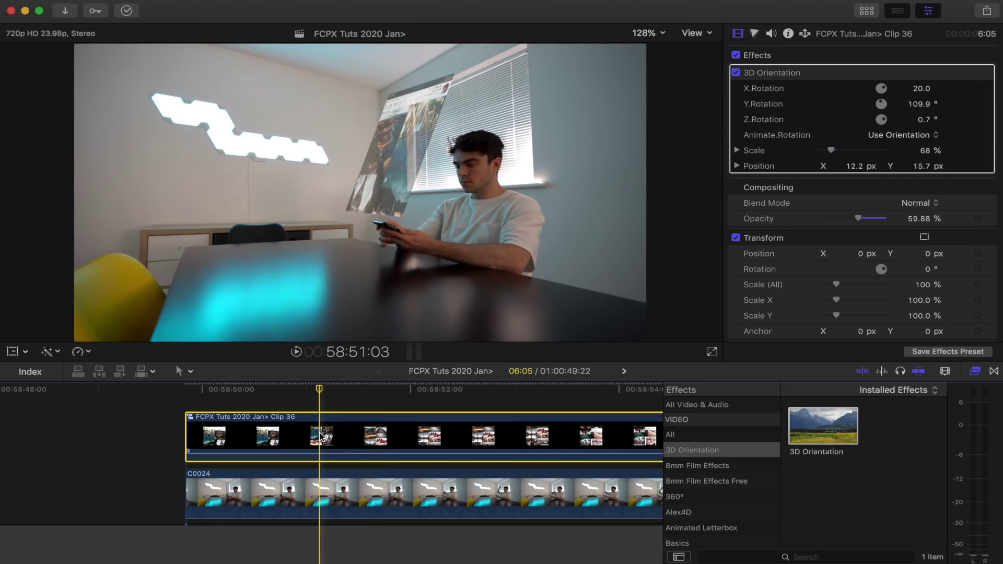
key("m")
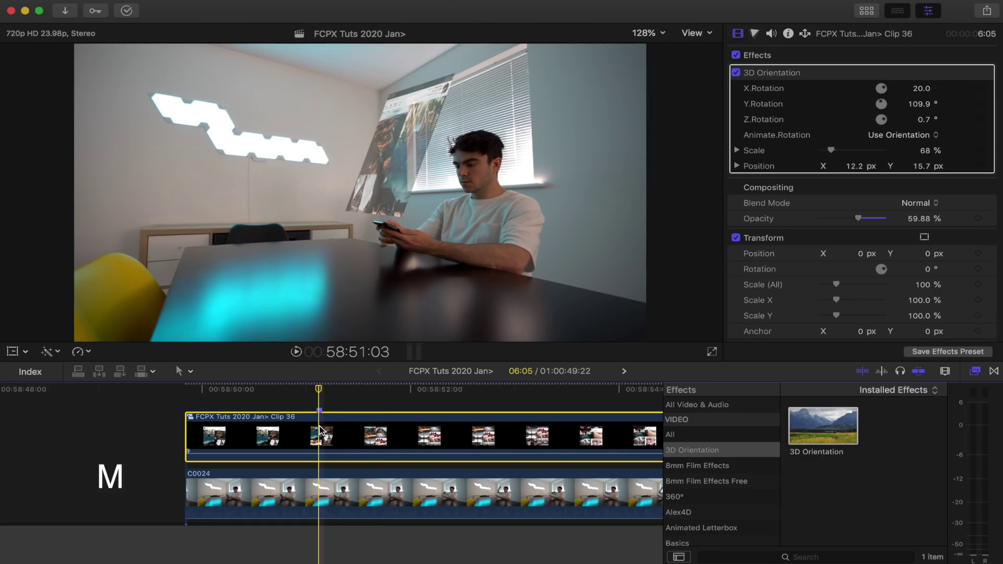
left_click(301, 393)
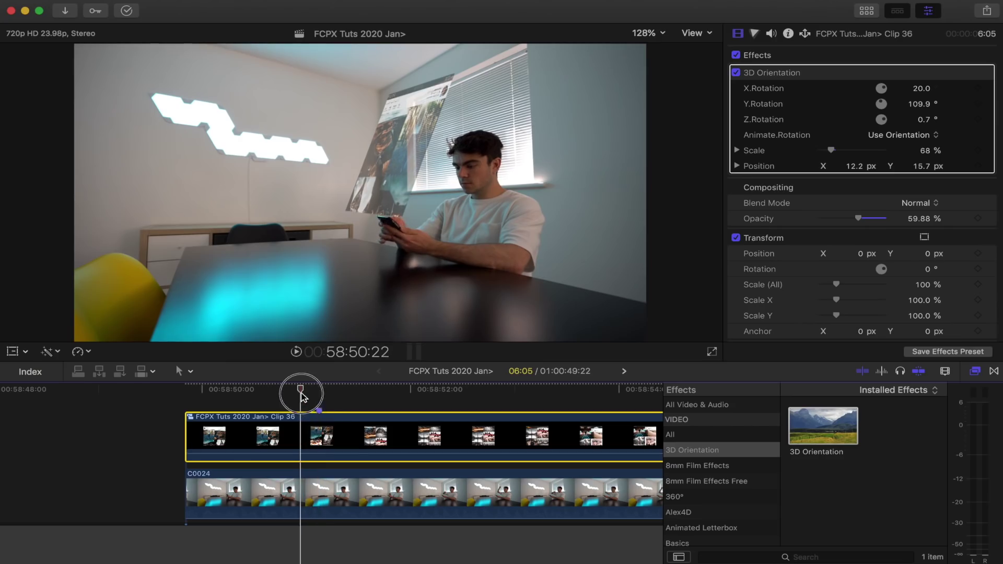
left_click_drag(300, 393, 319, 393)
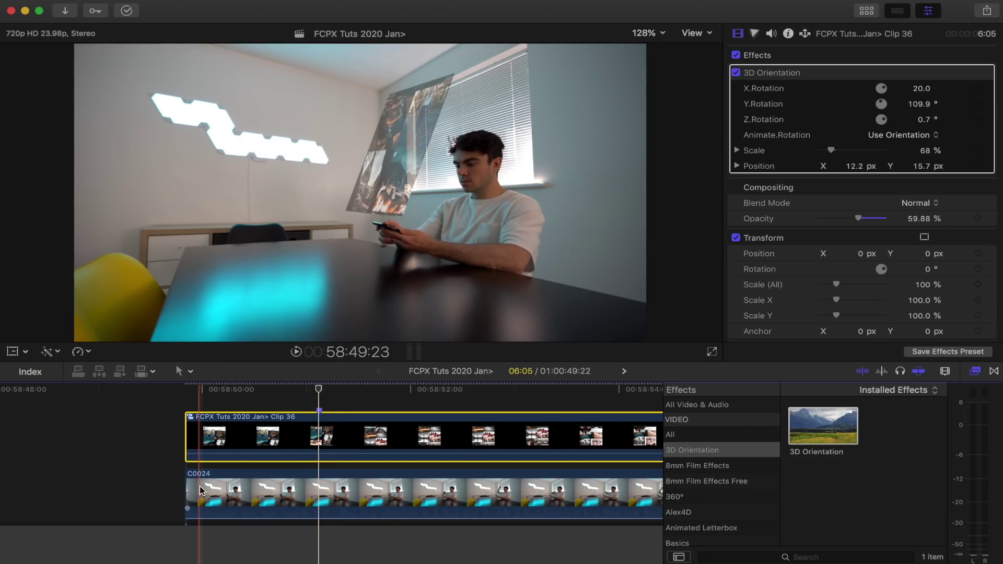
Add a marker to the C0024 clip at the hand swipe, at 58:52:08.
left_click(292, 494)
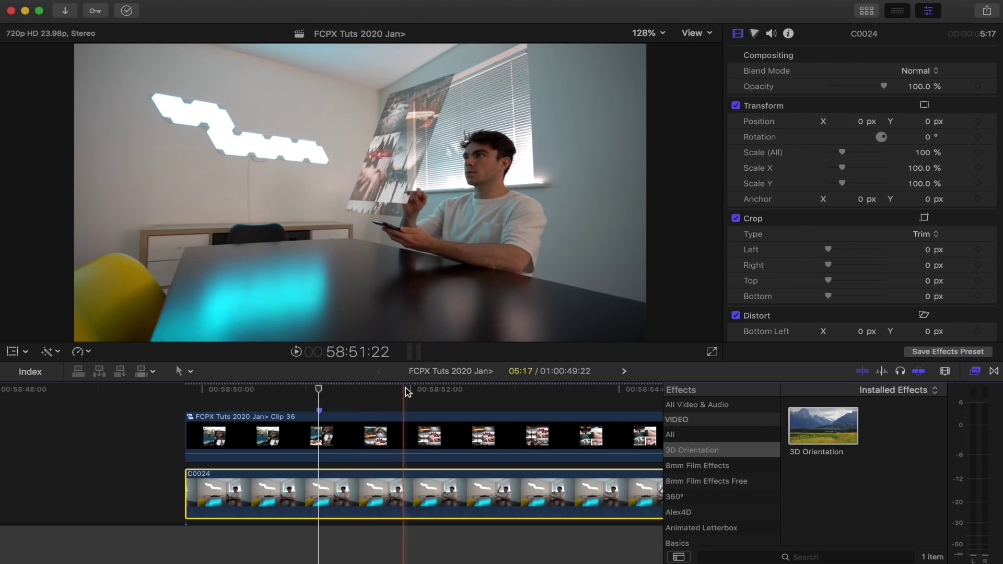
left_click(448, 389)
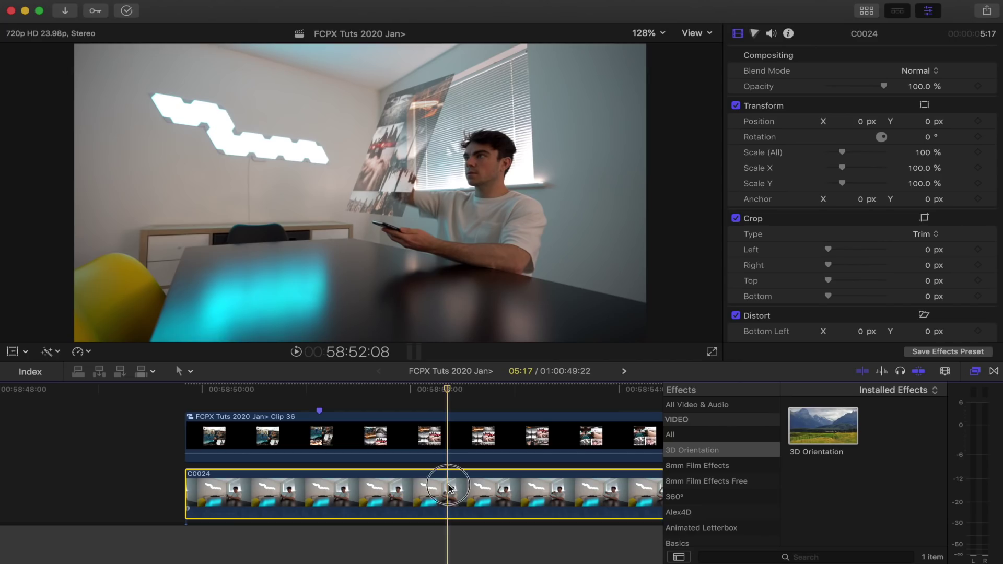
key("m")
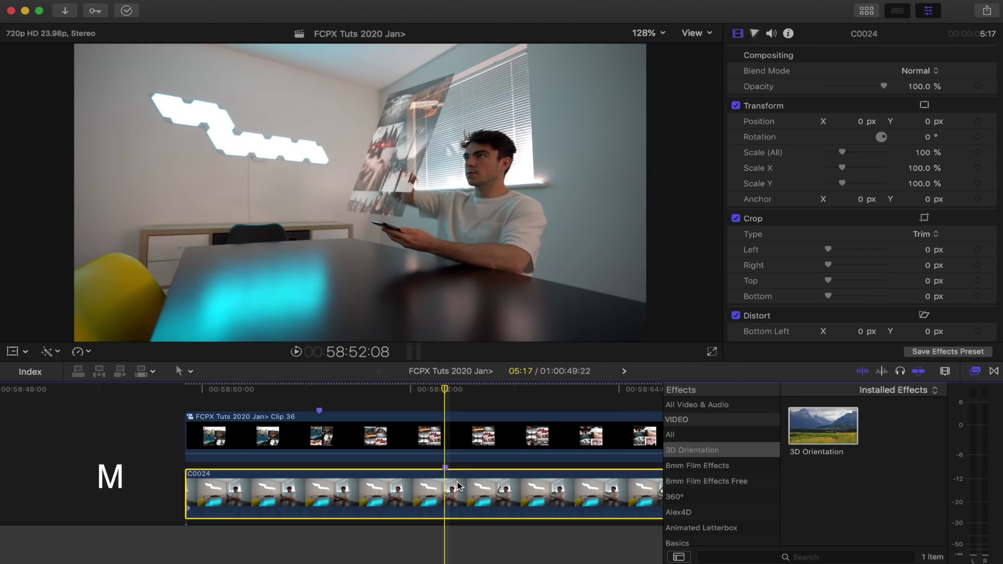
Shift the compound clip along the timeline so its marker lines up with the C0024 marker.
scroll(366, 459, "right", 3)
left_click(273, 430)
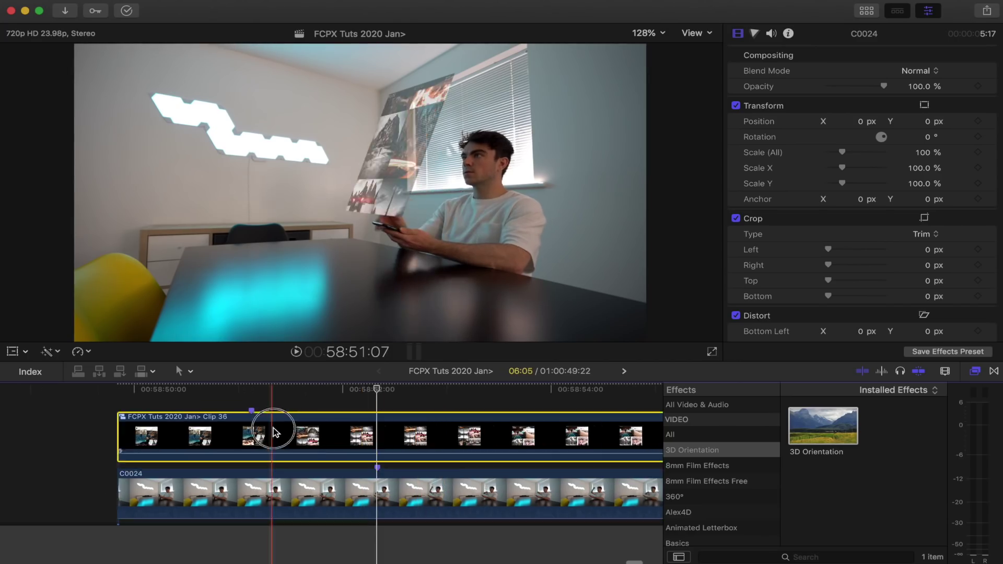
left_click_drag(273, 429, 384, 419)
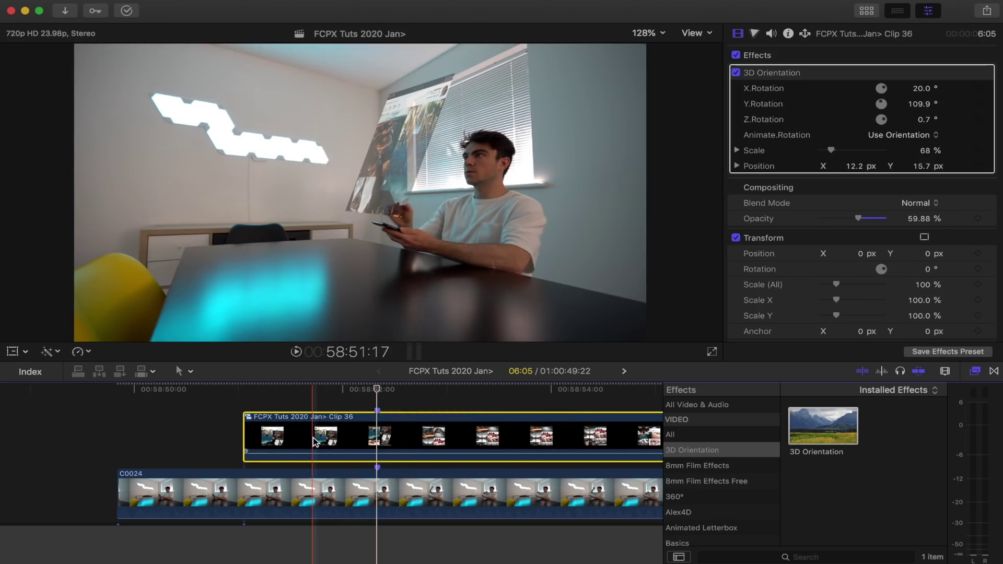
Play back the section around the aligned markers to check that the page scroll matches the hand swipe.
key("space")
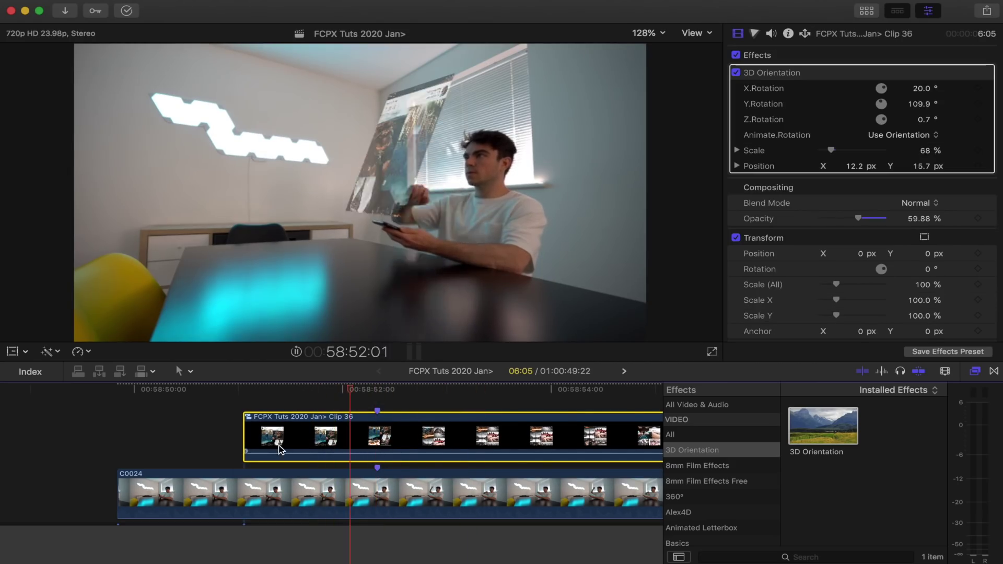
key("space")
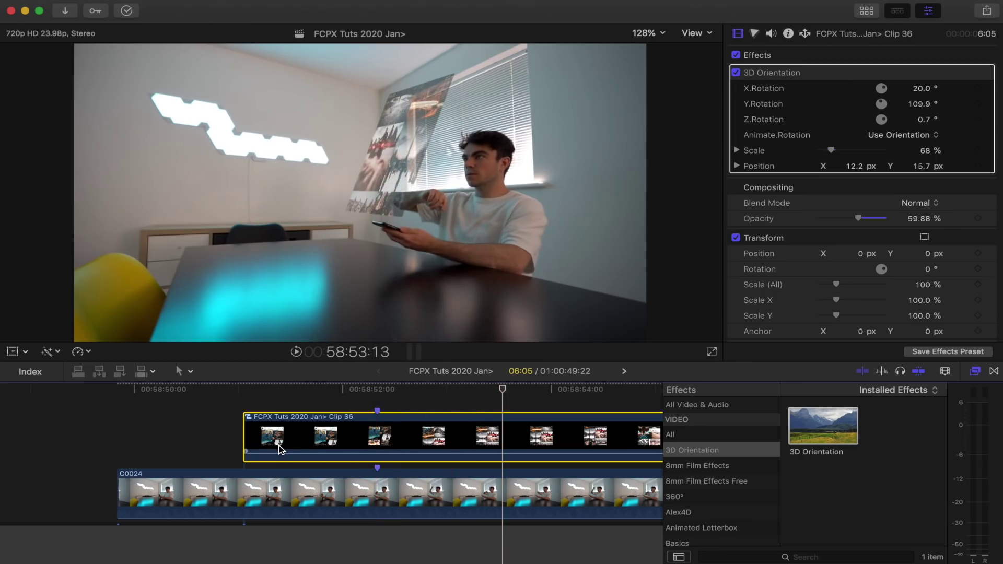
left_click(309, 444)
key("space")
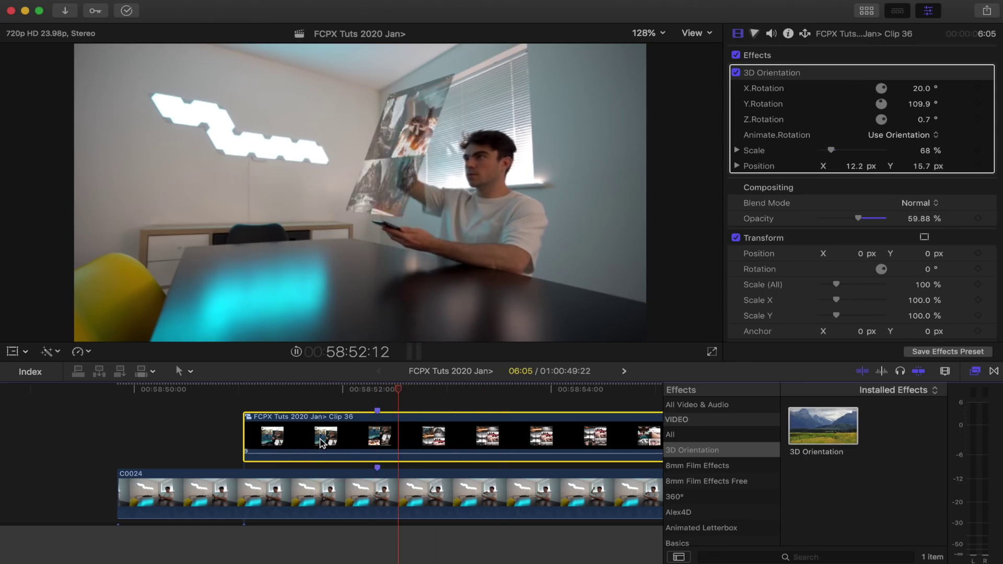
Play through the footage to find the second hand swipe and the matching page scroll in the compound clip.
key("space")
scroll(334, 439, "right", 5)
key("space")
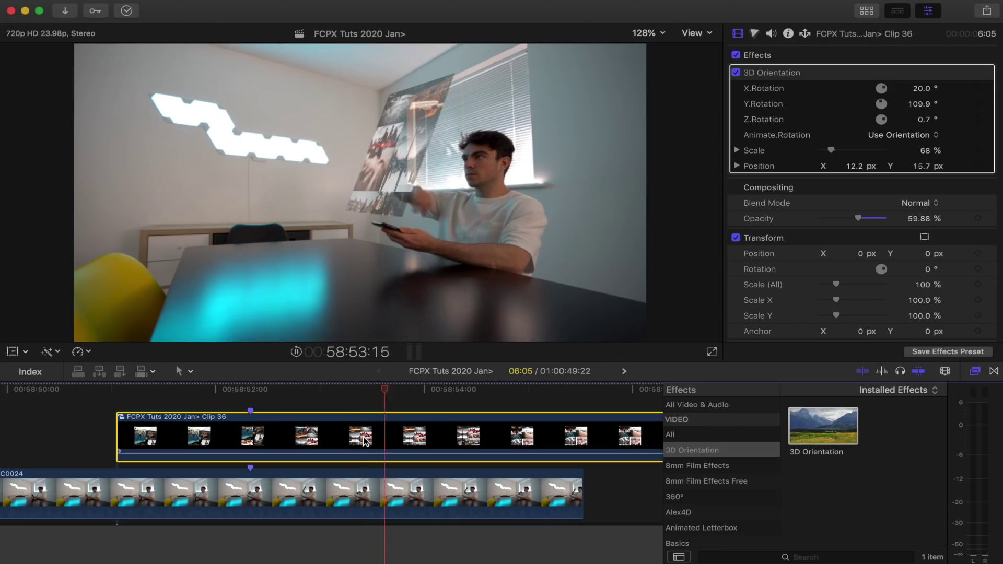
key("space")
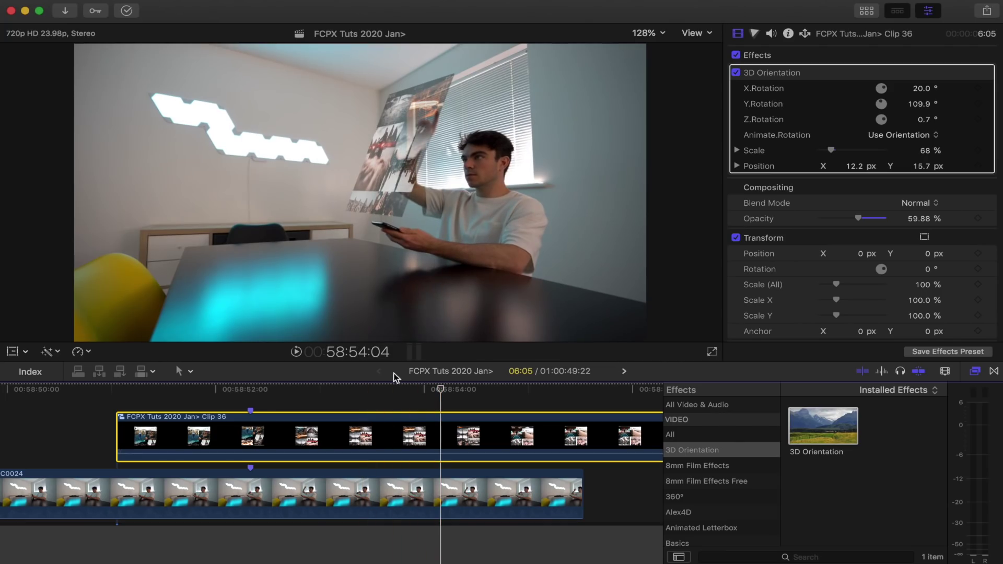
left_click(393, 423)
key("space")
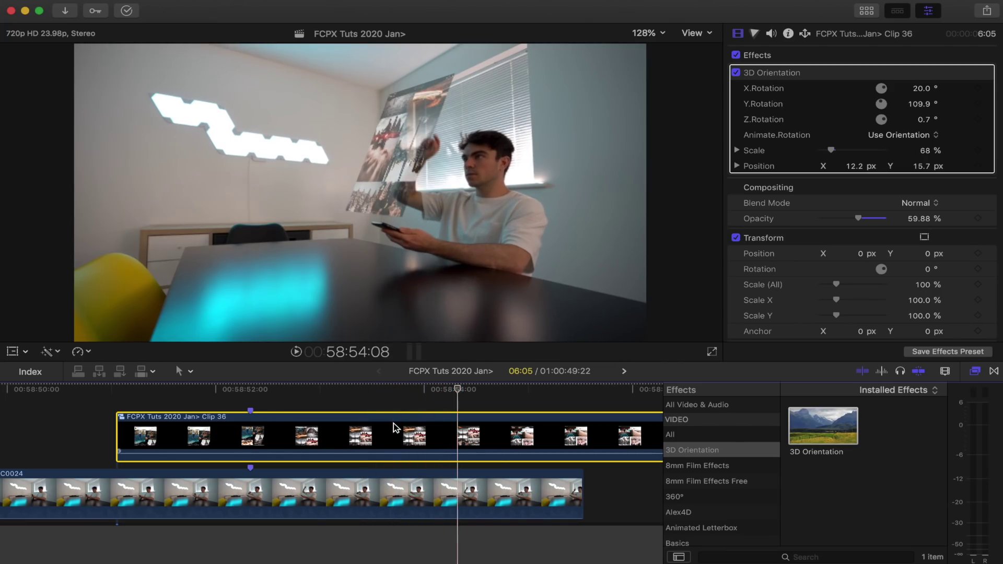
key("space")
left_click(393, 423)
scroll(397, 409, "right", 2)
left_click(402, 417)
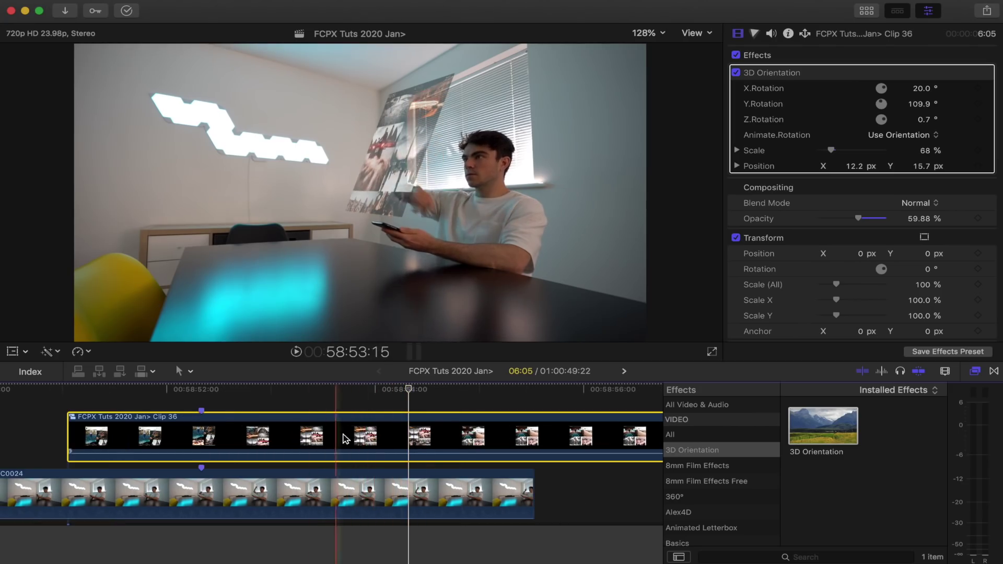
scroll(344, 438, "right", 5)
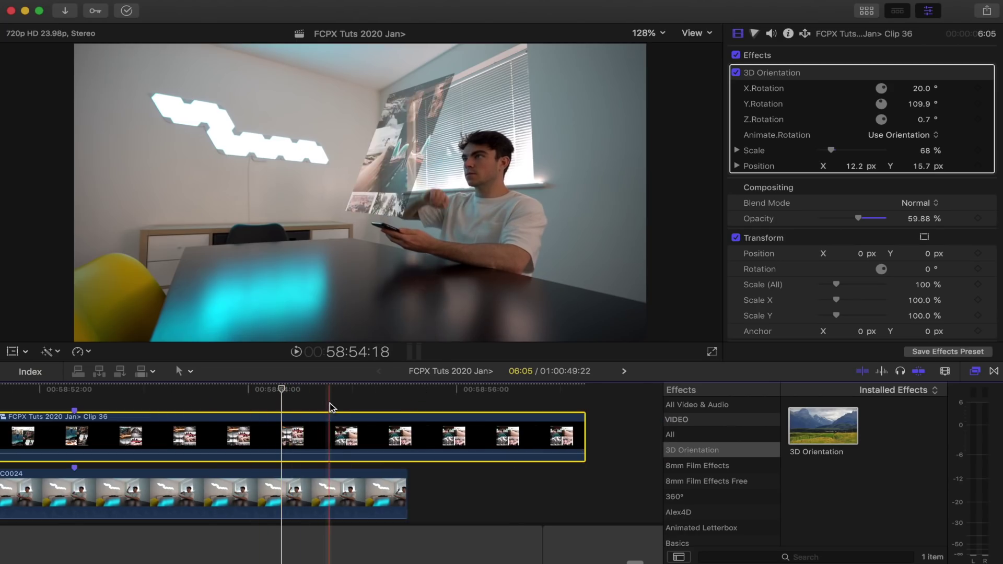
Add a marker to the compound clip at its second page scroll and another to the C0024 clip at the second hand swipe.
left_click(272, 392)
key("m")
left_click(221, 392)
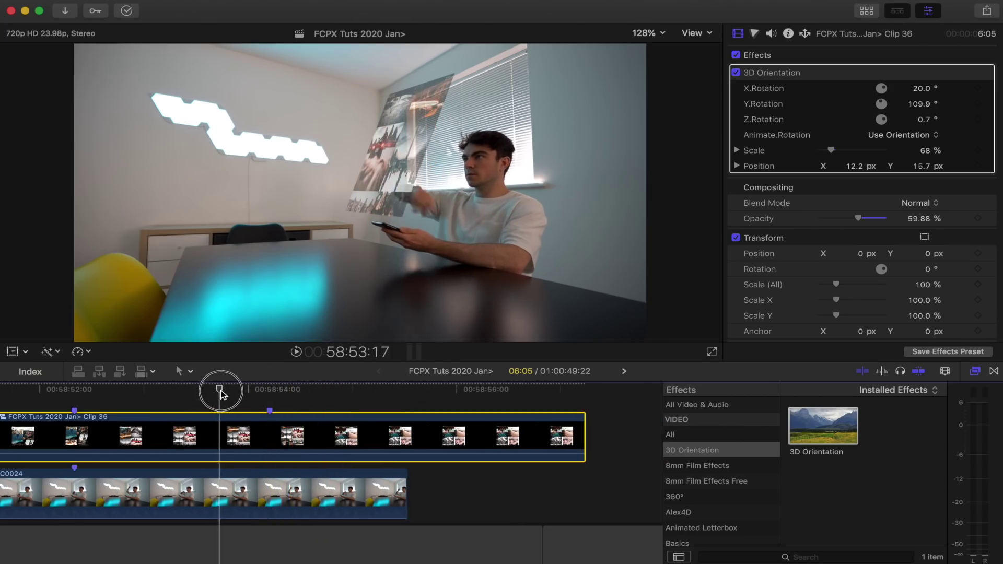
left_click_drag(221, 392, 226, 392)
left_click(226, 488)
key("m")
Blade the compound clip's speed at 58:53:13 and 58:54:02 to isolate a short segment before the second scroll.
scroll(226, 488, "left", 2)
left_click(226, 428)
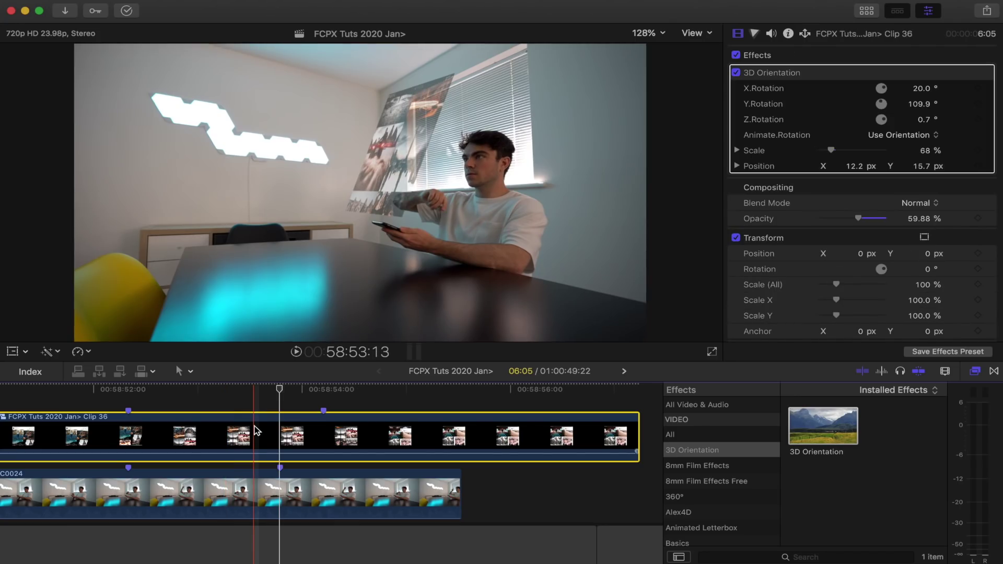
key("shift+b")
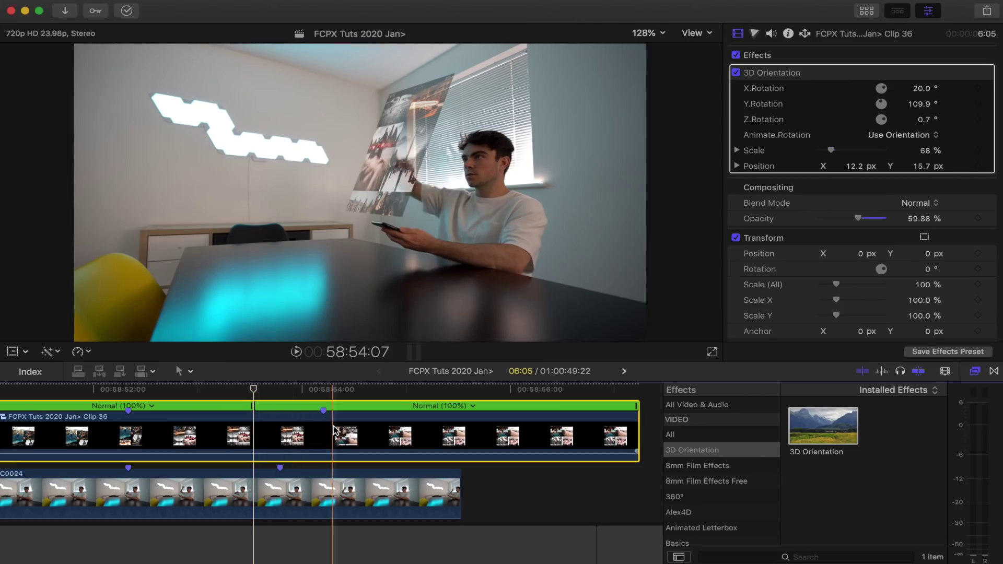
key("shift+b")
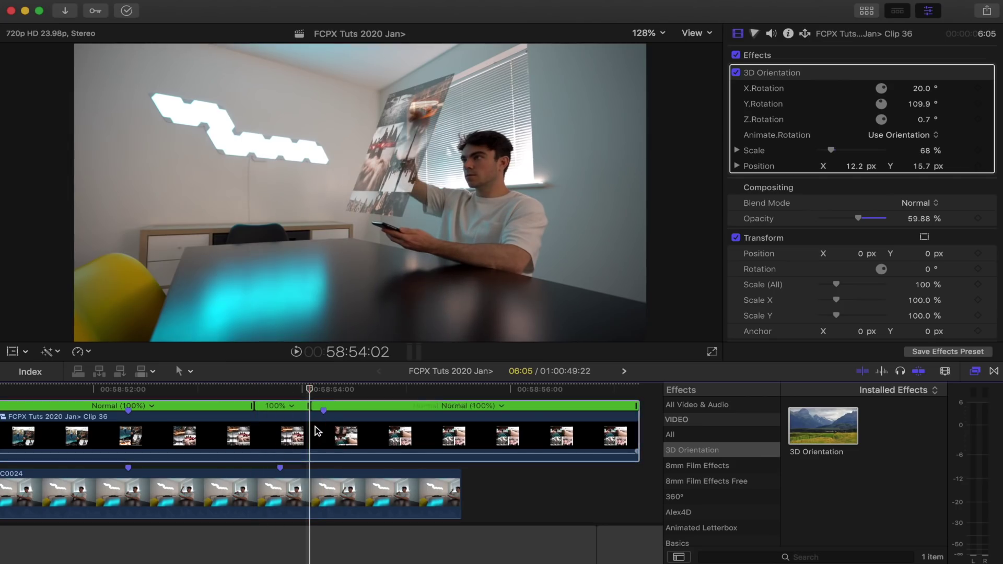
Speed up the isolated segment to about 369% and turn off the speed transitions on both sides of it.
left_click_drag(310, 407, 267, 411)
double_click(274, 408)
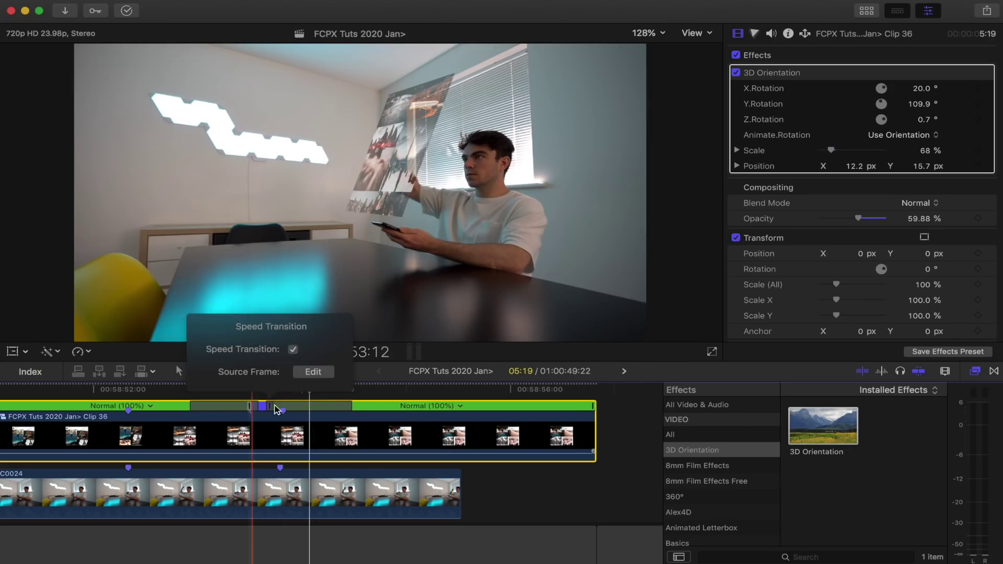
left_click(294, 350)
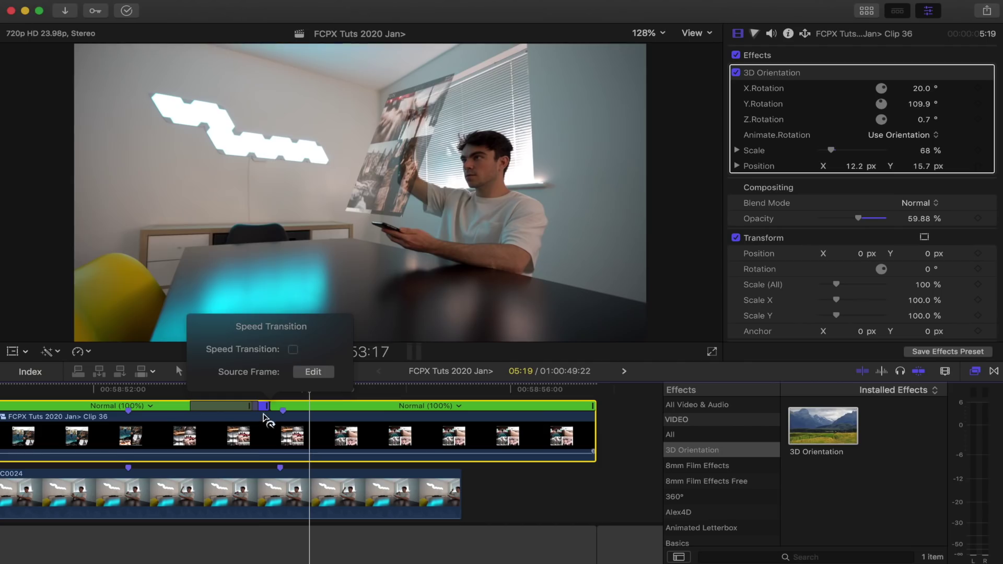
double_click(261, 407)
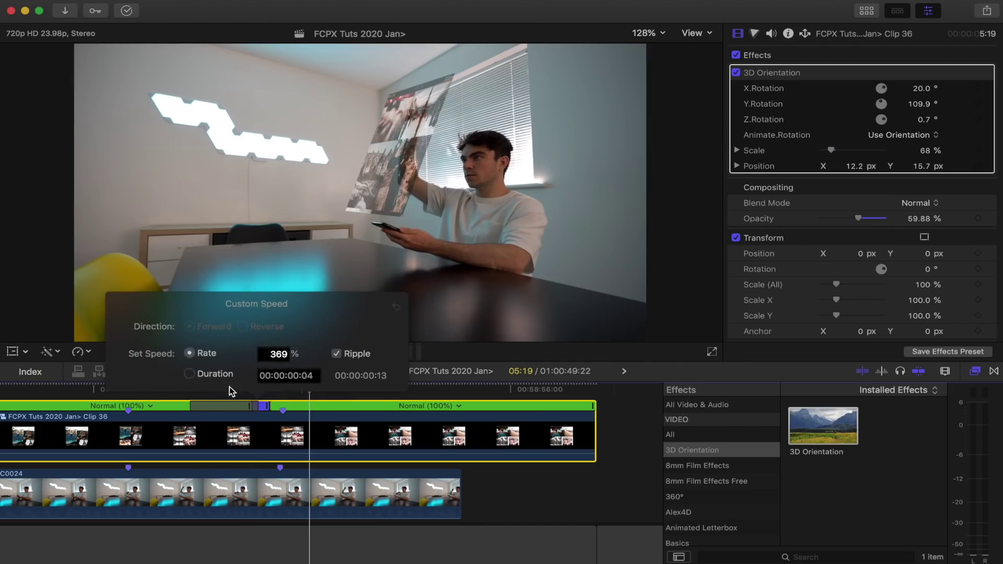
double_click(249, 407)
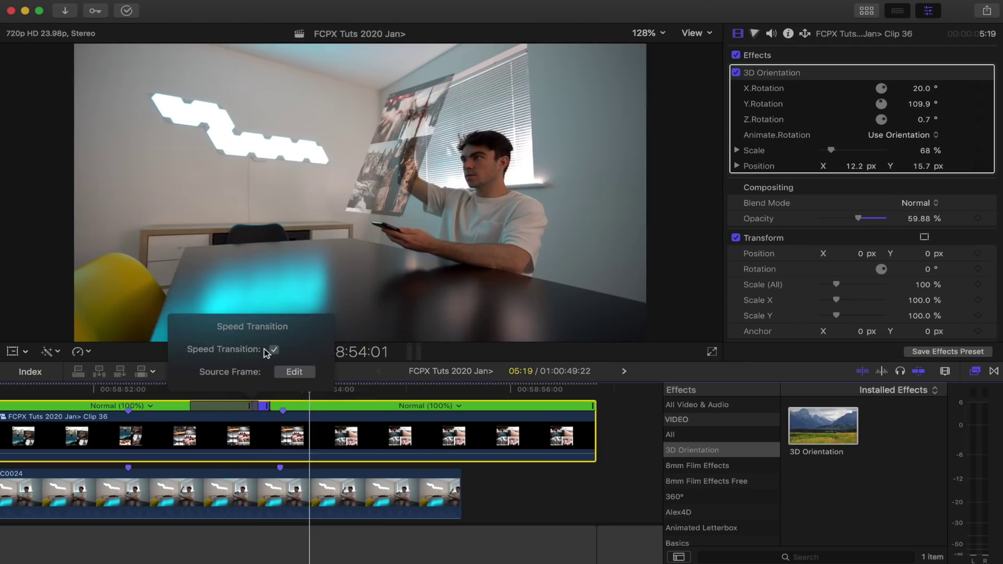
left_click(274, 350)
left_click(267, 418)
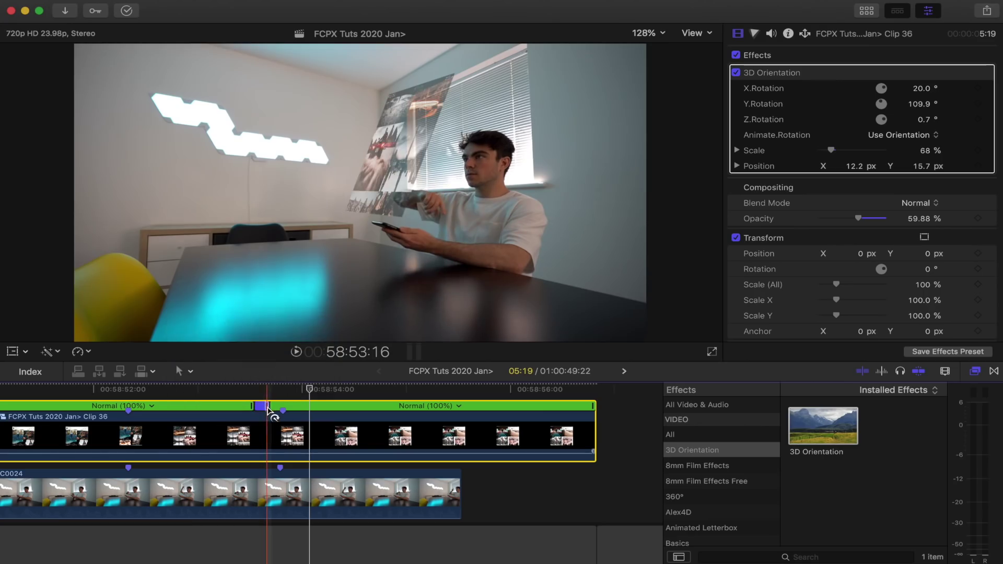
Shorten the fast segment slightly so the second markers of both clips line up, and play back the second swipe.
mouse_move(267, 413)
left_mouse_down()
mouse_move(422, 418)
mouse_move(248, 409)
left_mouse_up()
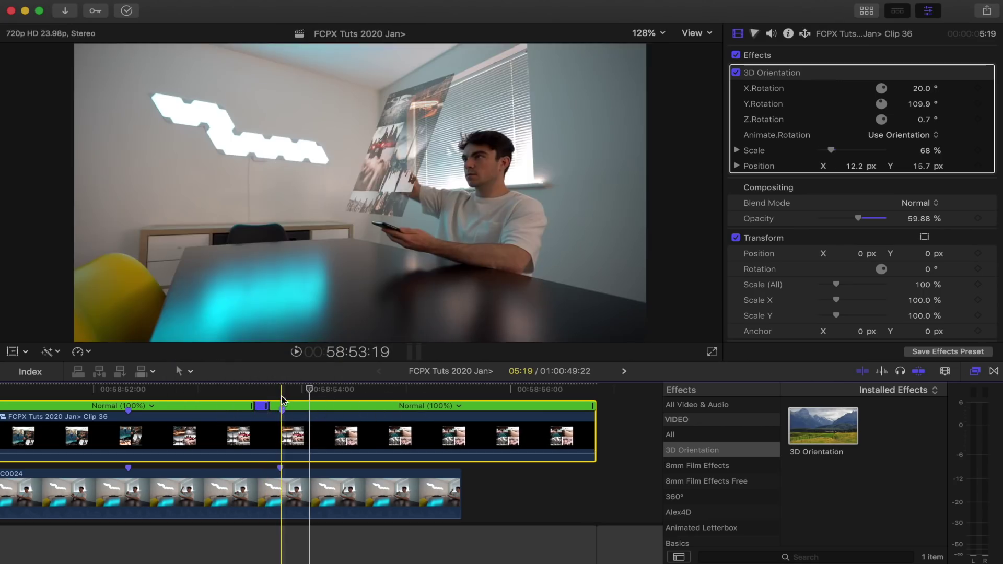
key("super+equal")
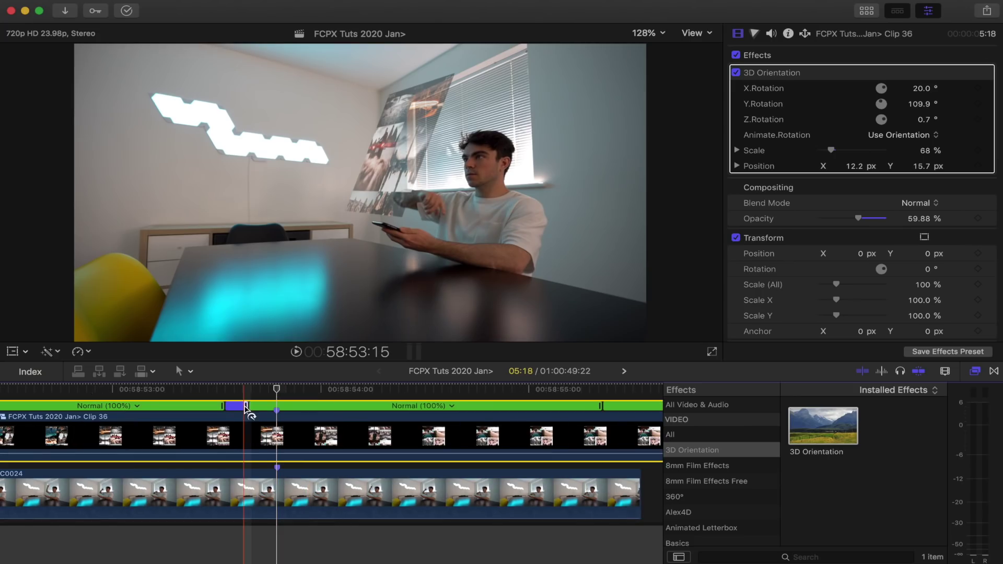
key("space")
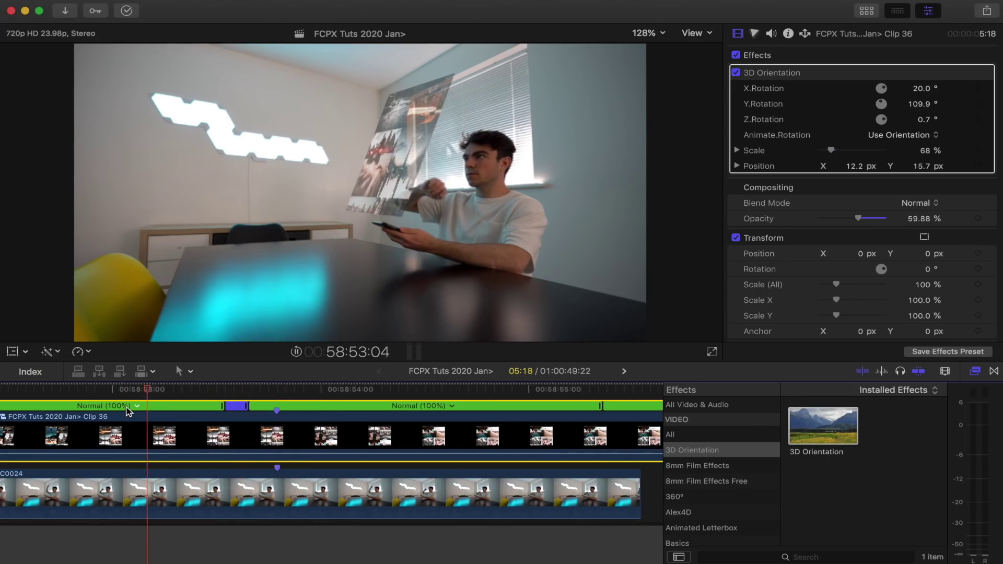
left_click(115, 406)
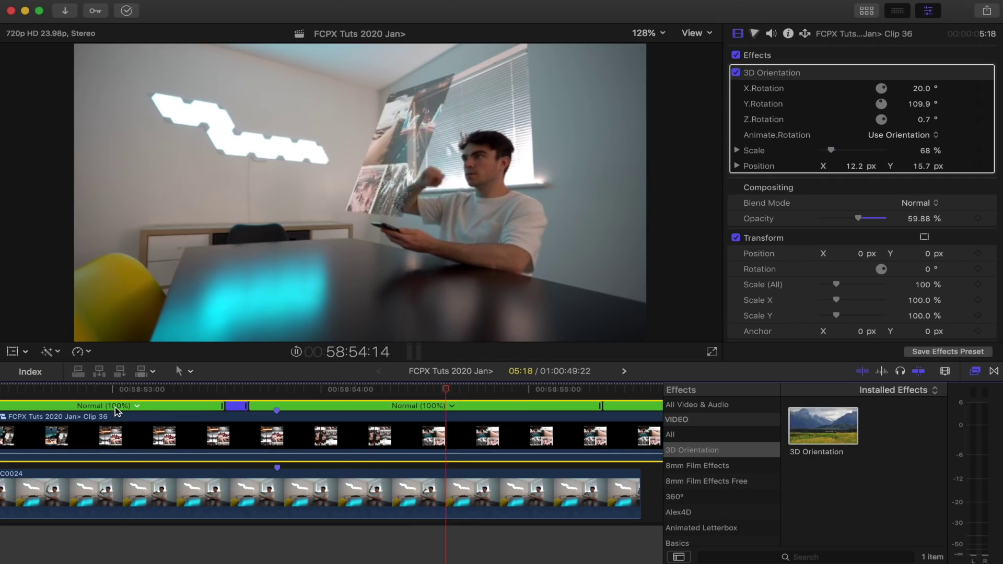
key("space")
Trim the end of the compound clip back to the end of the C0024 clip.
scroll(439, 419, "right", 2)
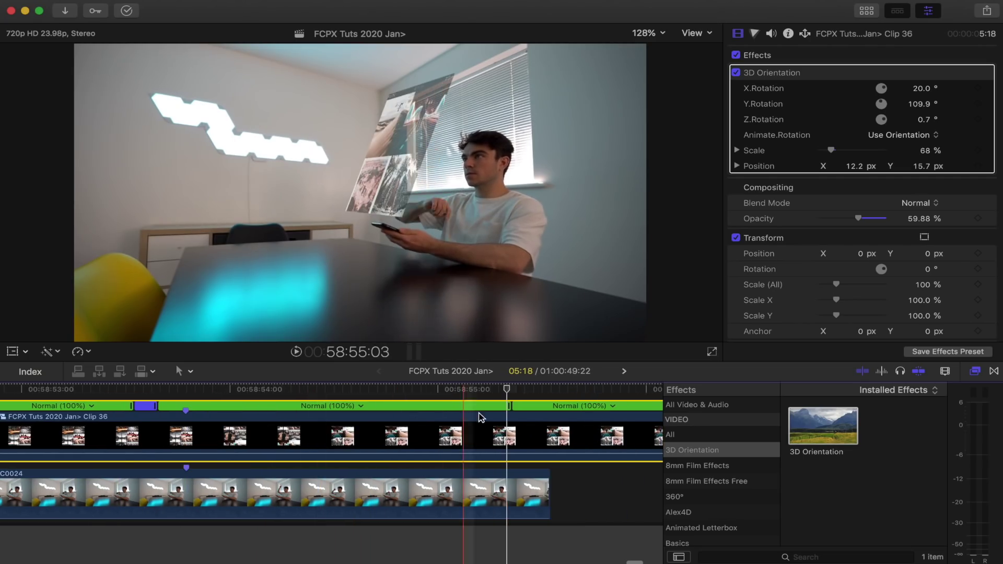
key("space")
key("space")
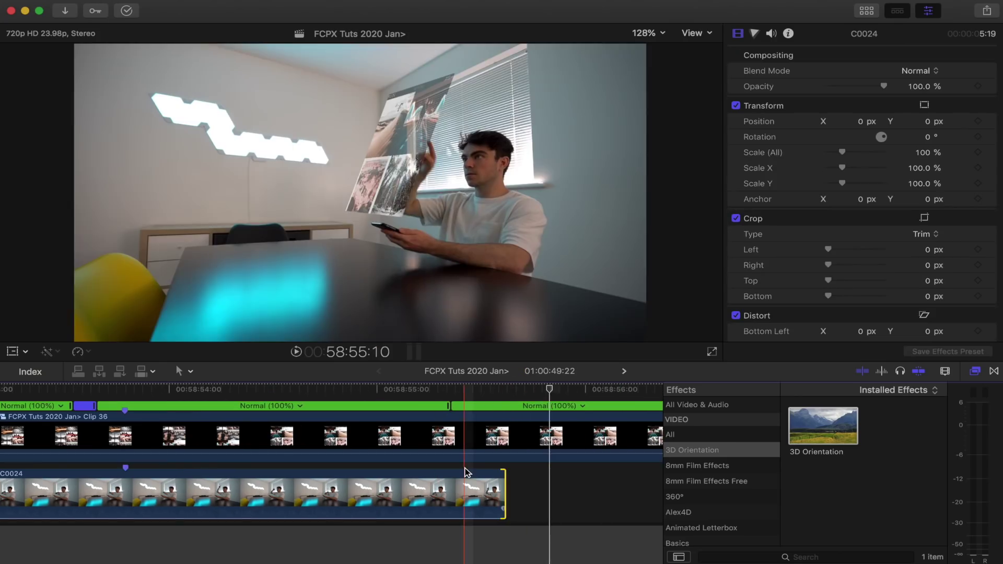
key("space")
scroll(465, 470, "right", 4)
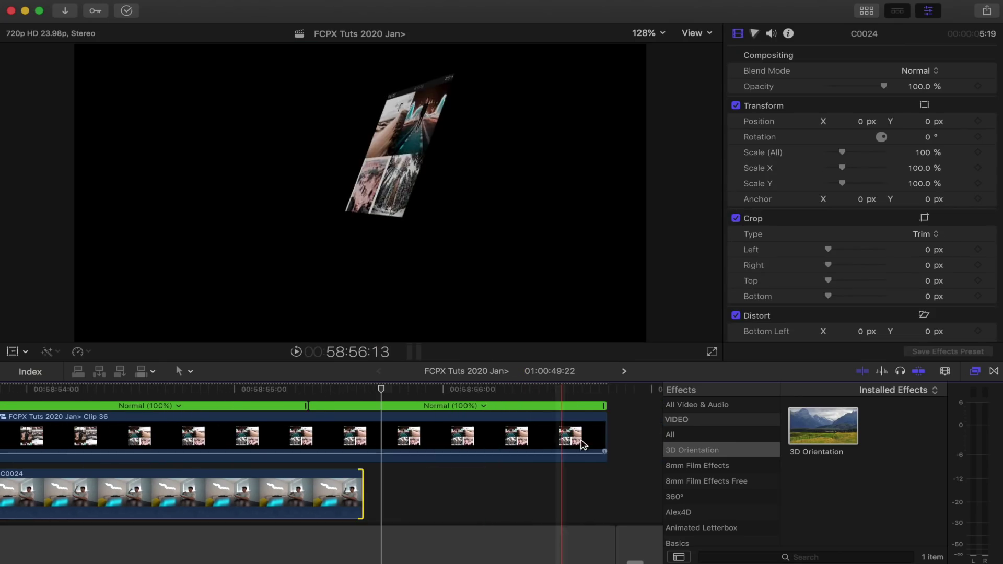
left_click_drag(599, 441, 361, 439)
Play back the compound clip from its start to check the synced scrolling over the footage.
key("super+minus")
key("super+minus")
scroll(329, 442, "left", 4)
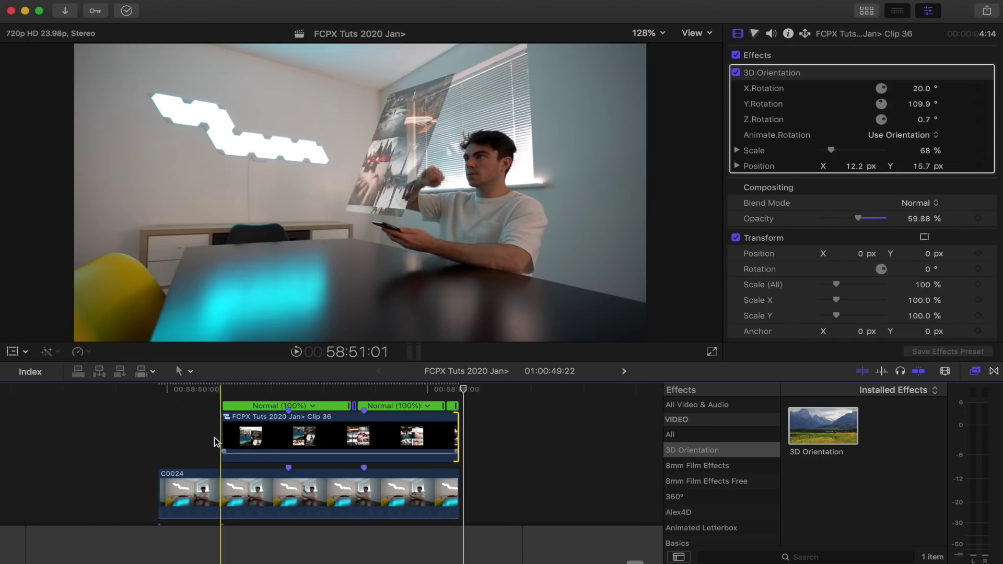
key("space")
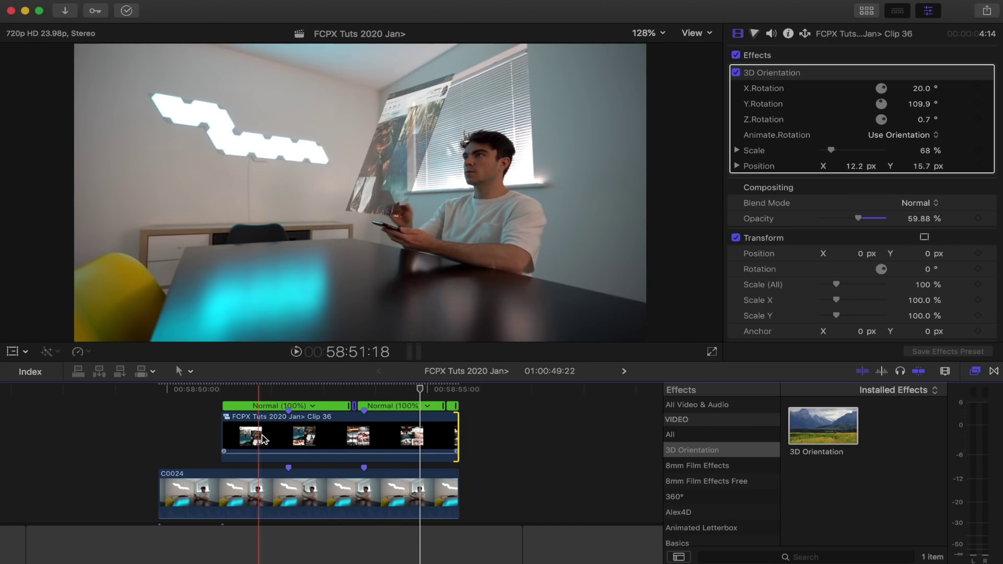
Add markers to the compound clip at 58:51:03 and 58:51:11 for the start and end of the screen's appearance.
left_click(235, 429)
key("l")
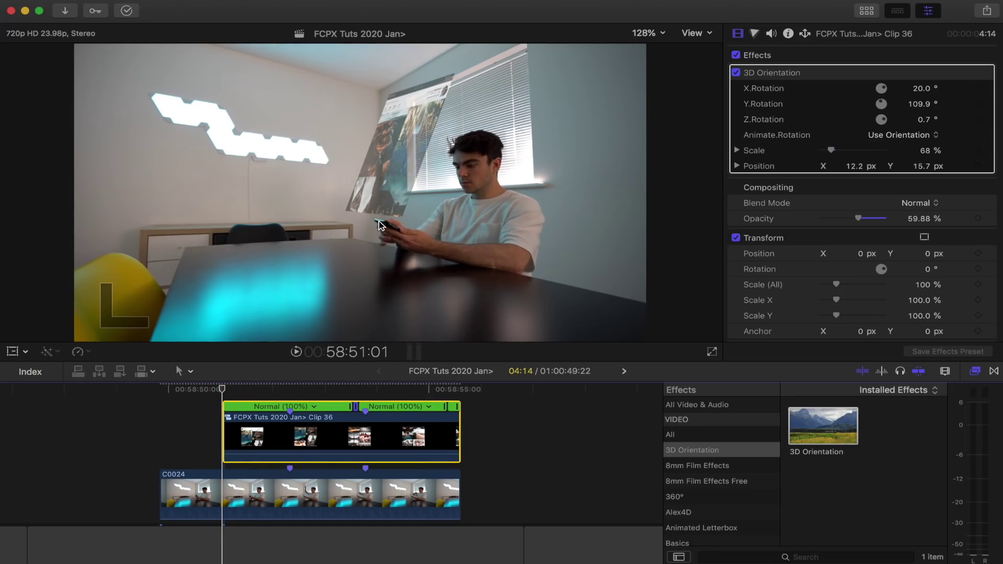
key("super+equal")
key("super+equal")
left_click_drag(305, 394, 315, 396)
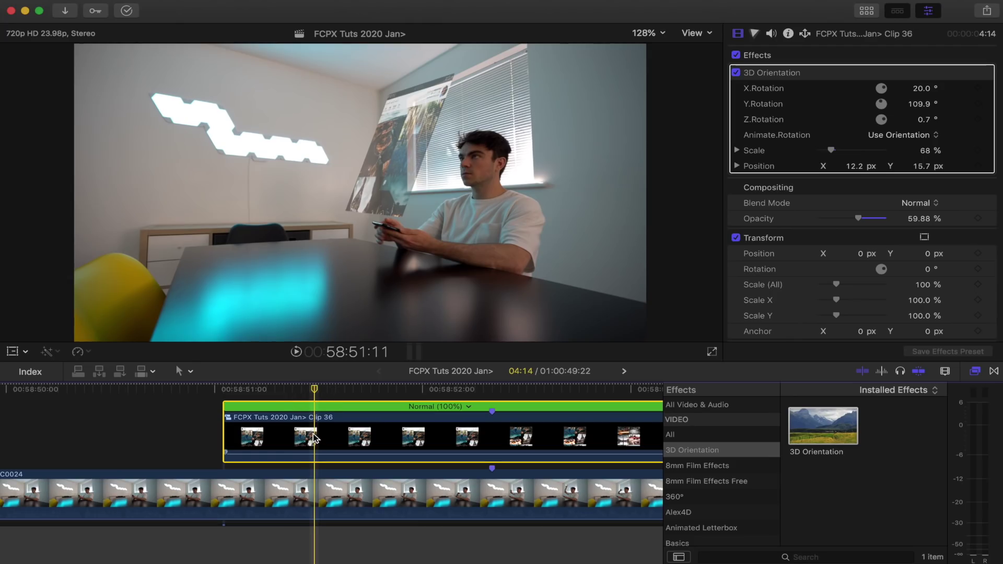
key("m")
scroll(312, 434, "left", 1)
key("alt+k")
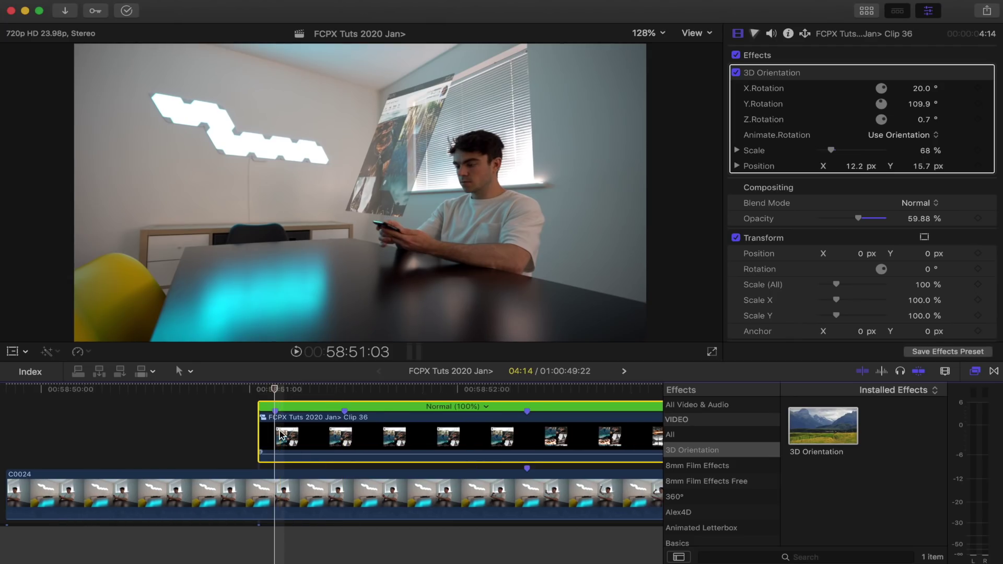
Turn on the Transform controls for the compound clip and add a transform keyframe at 58:51:11.
scroll(313, 439, "up", 1)
left_click(344, 447)
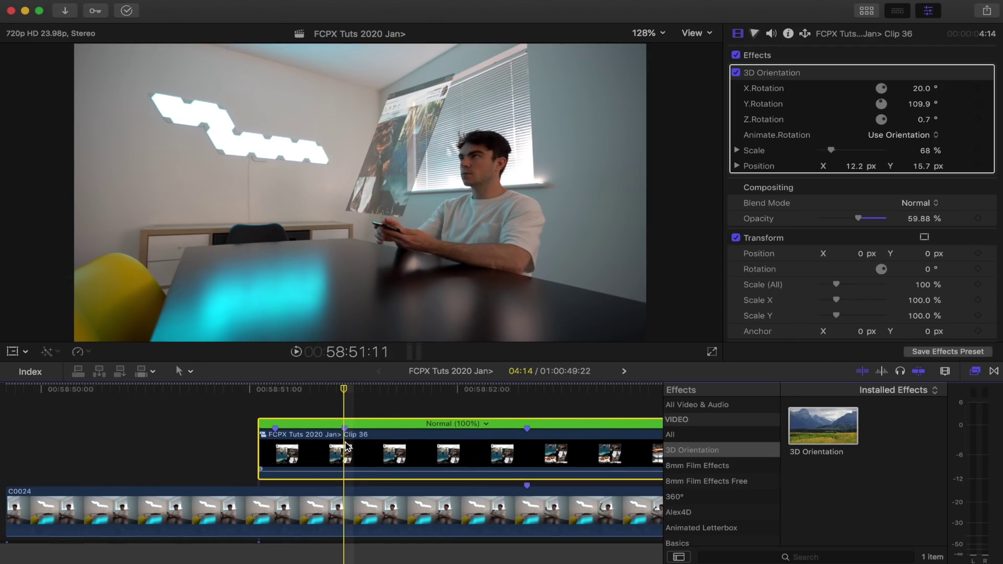
left_click(12, 352)
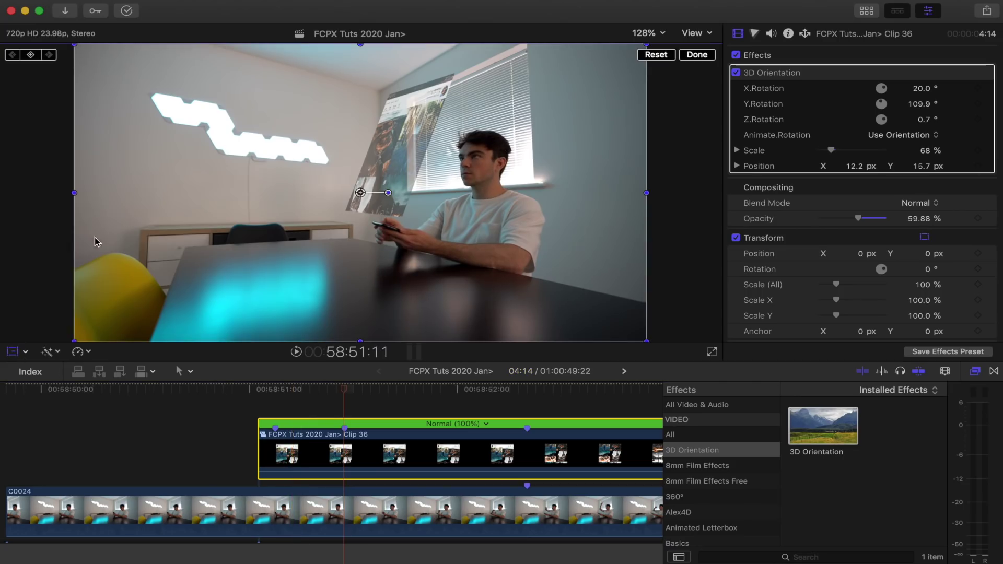
left_click(31, 54)
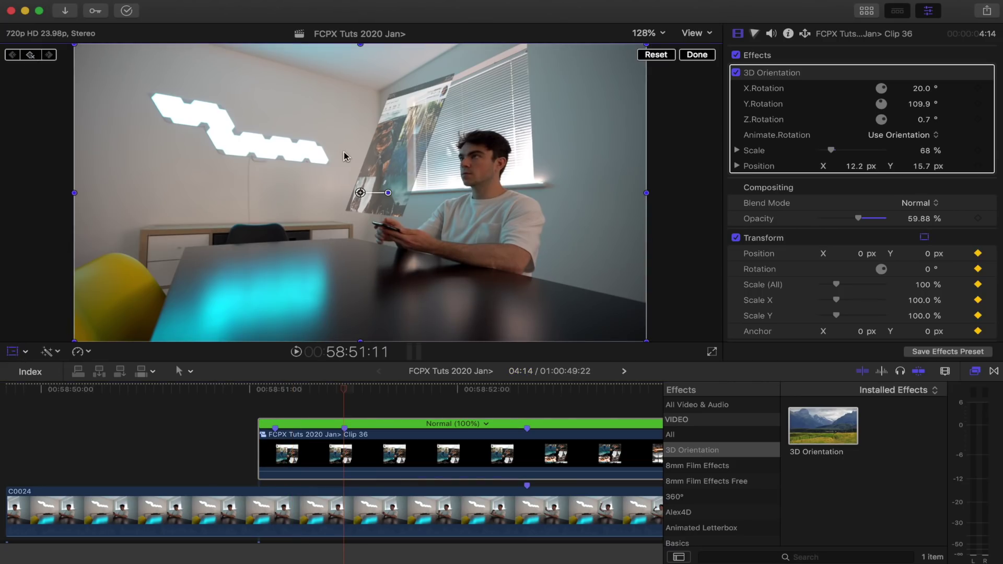
At 58:51:03, set the compound clip's scale to 0% and move it onto the phone at X 61.4 px, Y -74.1 px.
left_click_drag(334, 394, 275, 387)
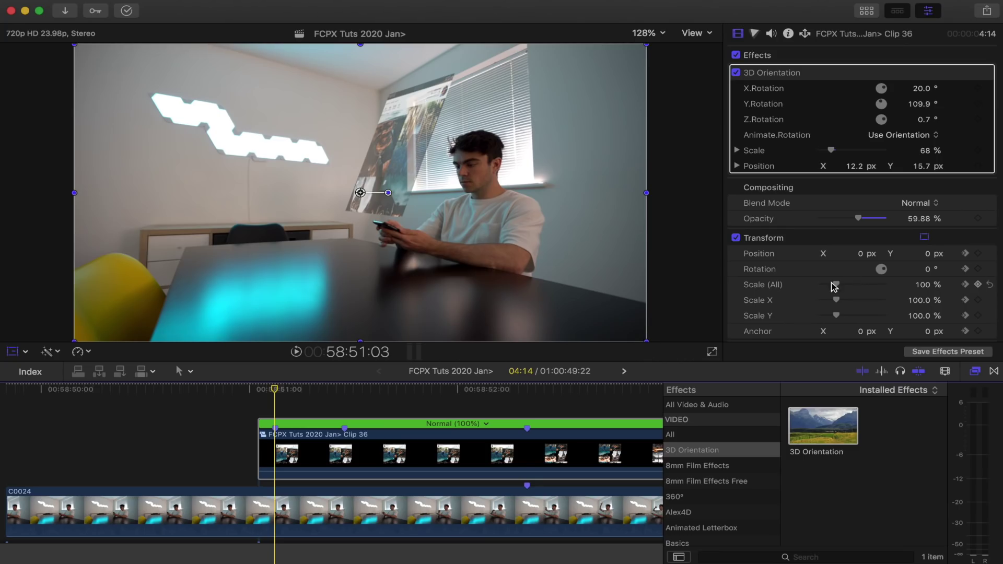
left_click_drag(836, 286, 818, 286)
left_click_drag(370, 197, 426, 238)
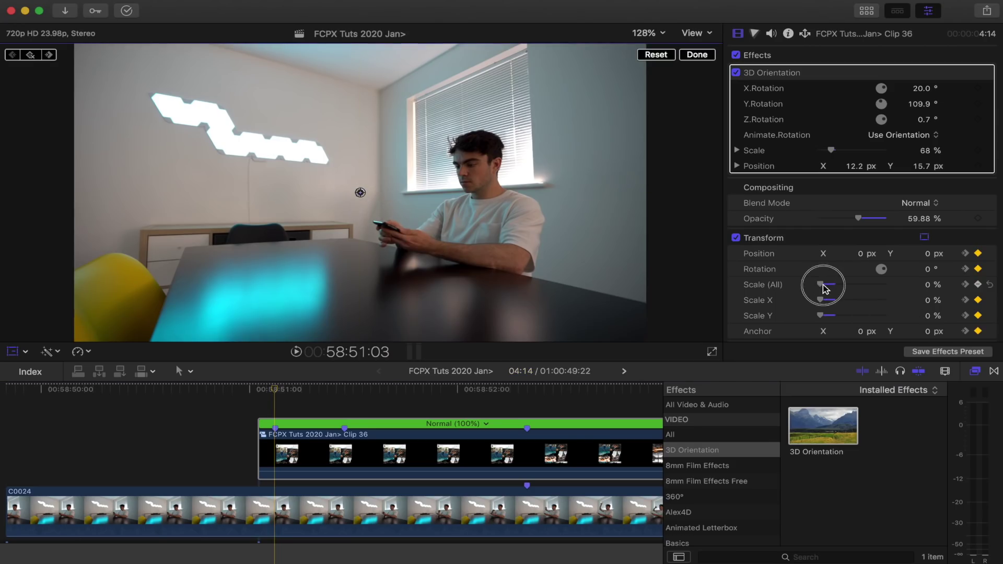
left_click_drag(824, 289, 825, 286)
left_click_drag(360, 193, 390, 226)
left_click_drag(823, 289, 820, 289)
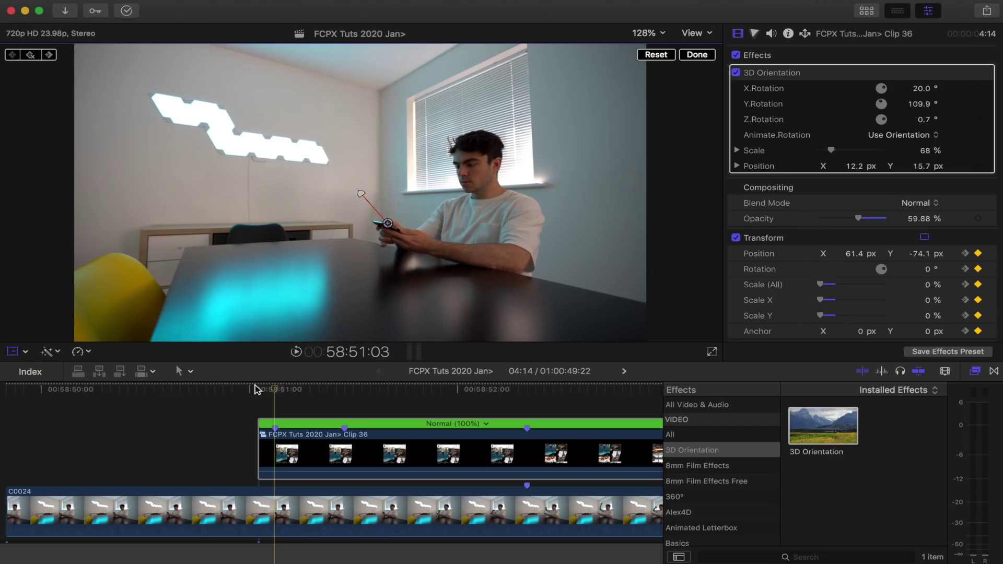
Play back from just before the compound clip to check the screen's scale-up animation out of the phone.
left_click(232, 387)
key("space")
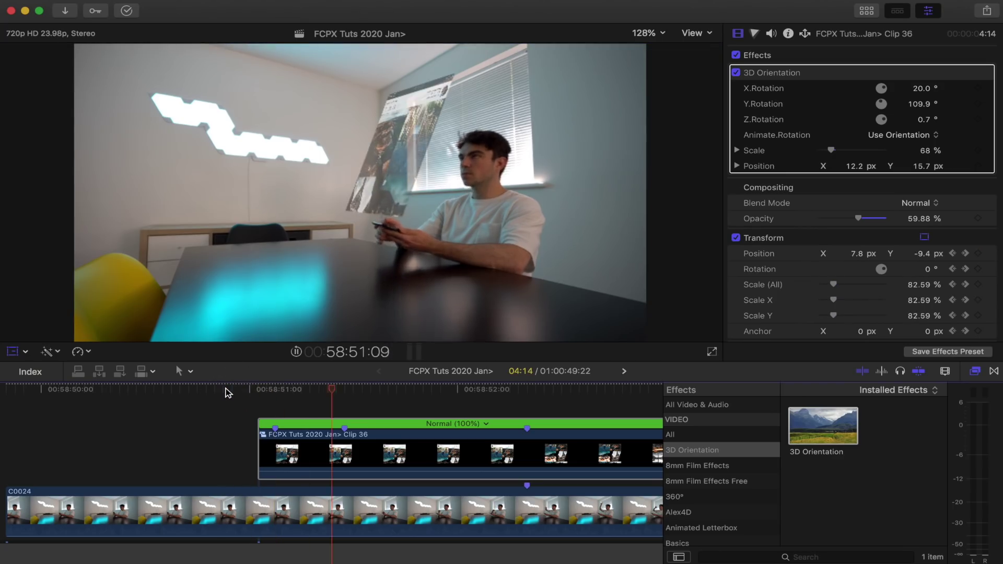
left_click_drag(269, 391, 235, 396)
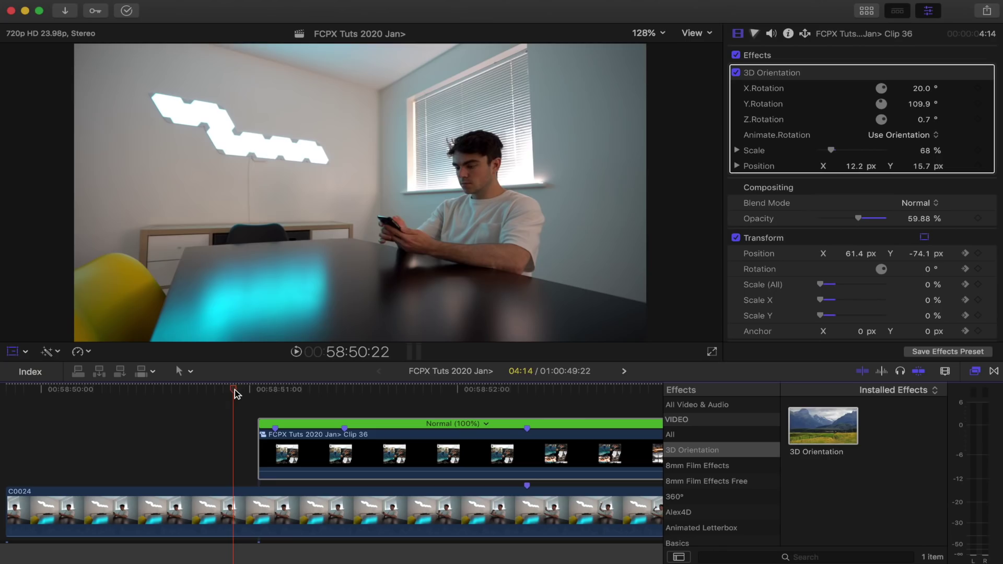
key("space")
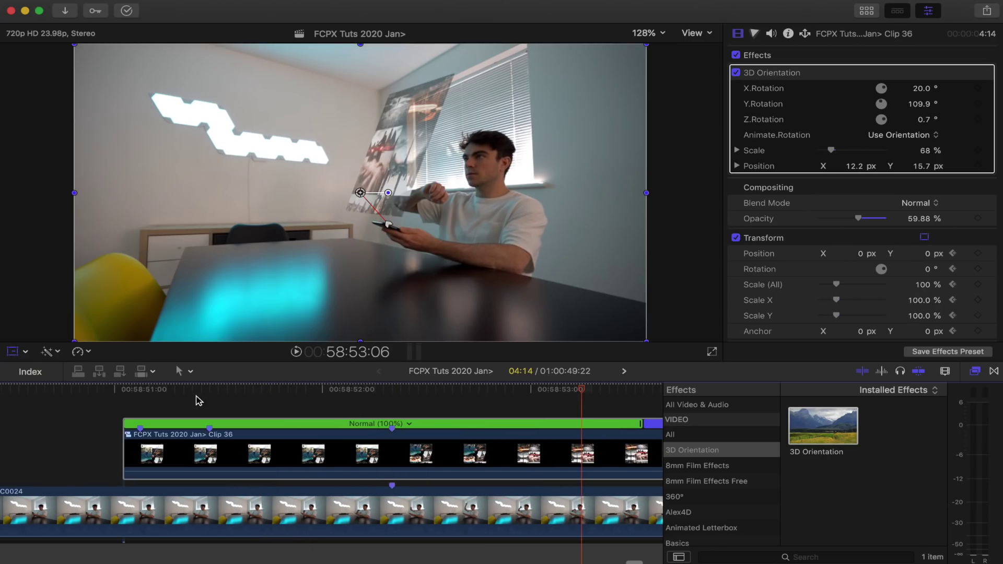
Turn off the Transform controls, show the compound clip's video animation and move its first transform keyframe to about 58:51:06.
left_click(196, 399)
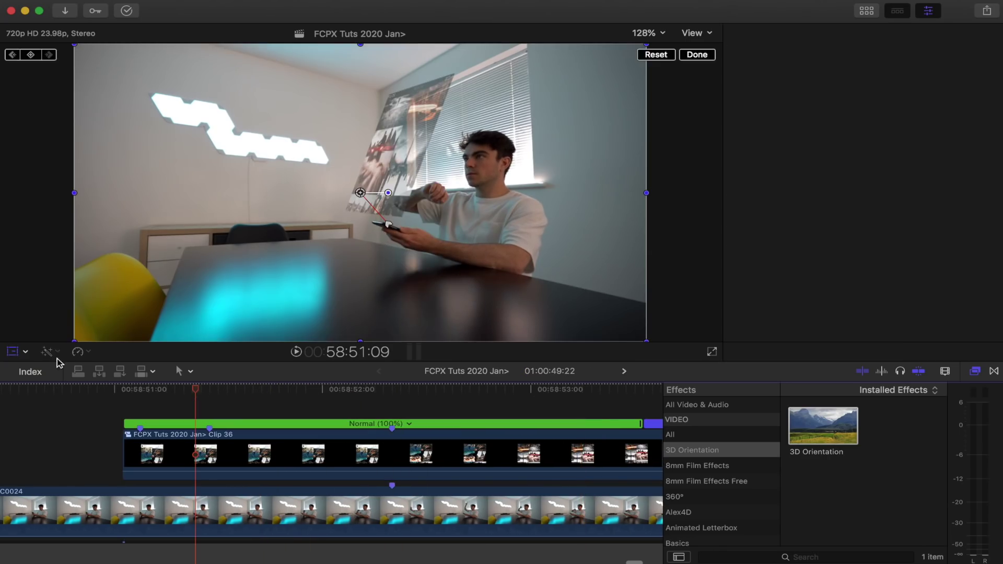
left_click(13, 352)
scroll(197, 412, "left", 1)
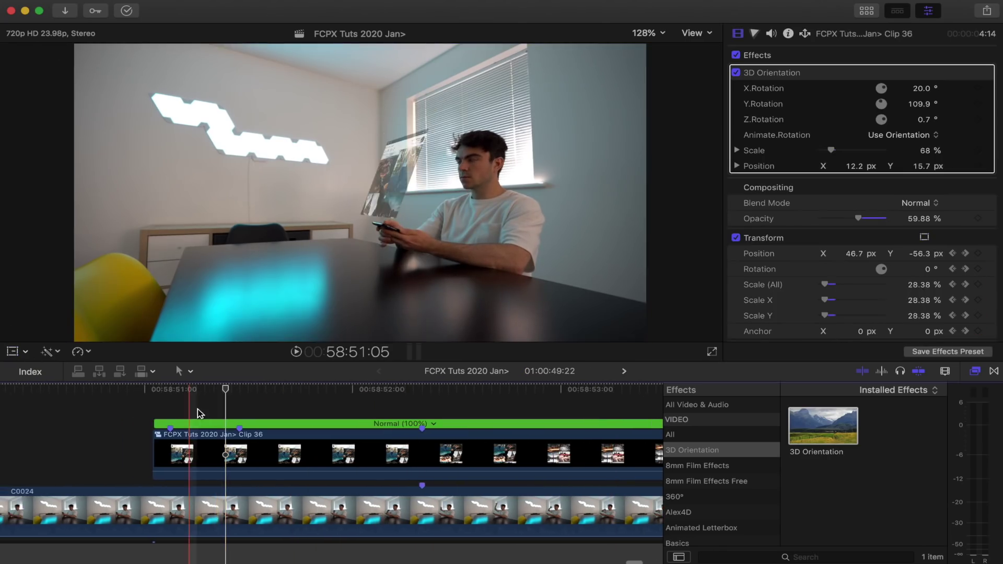
right_click(209, 451)
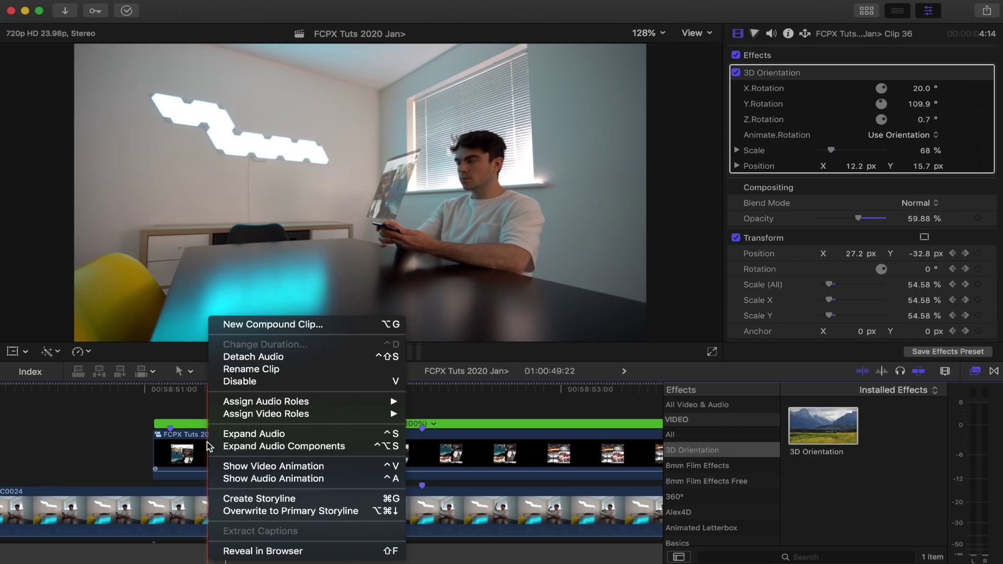
left_click(253, 469)
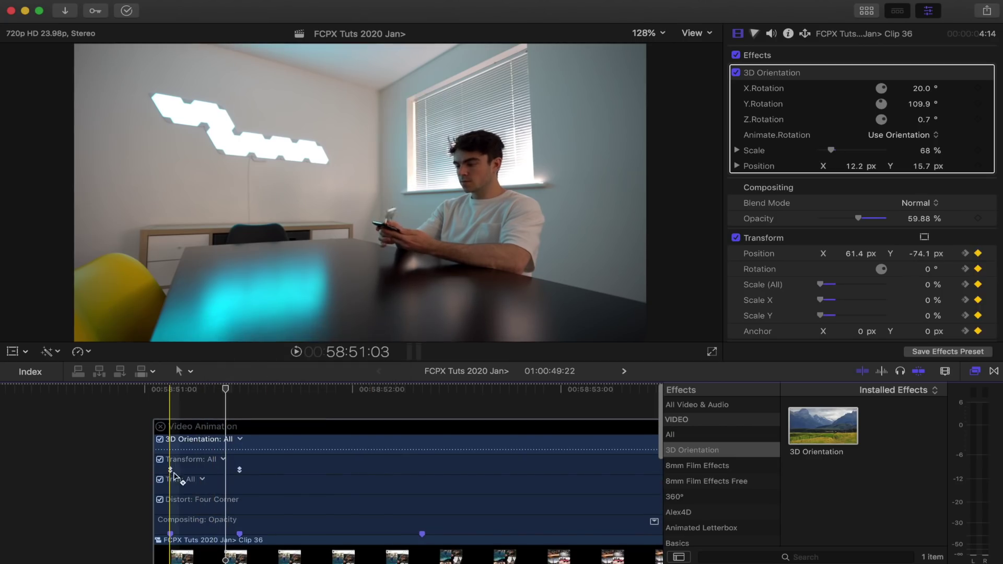
scroll(173, 467, "down", 1)
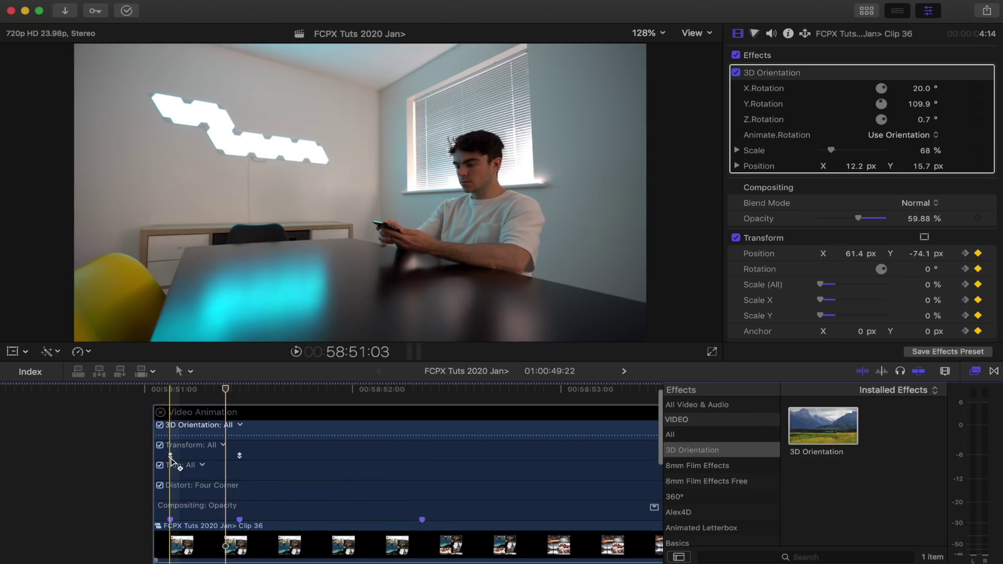
left_click_drag(171, 458, 196, 460)
Play back the shortened scale-up animation to check its speed and hide the compound clip's video animation.
key("space")
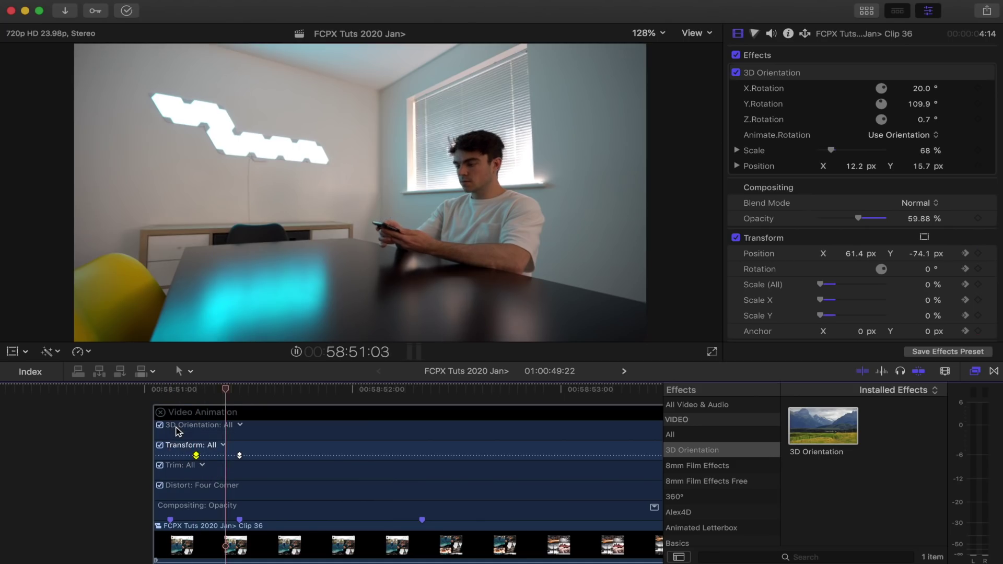
key("space")
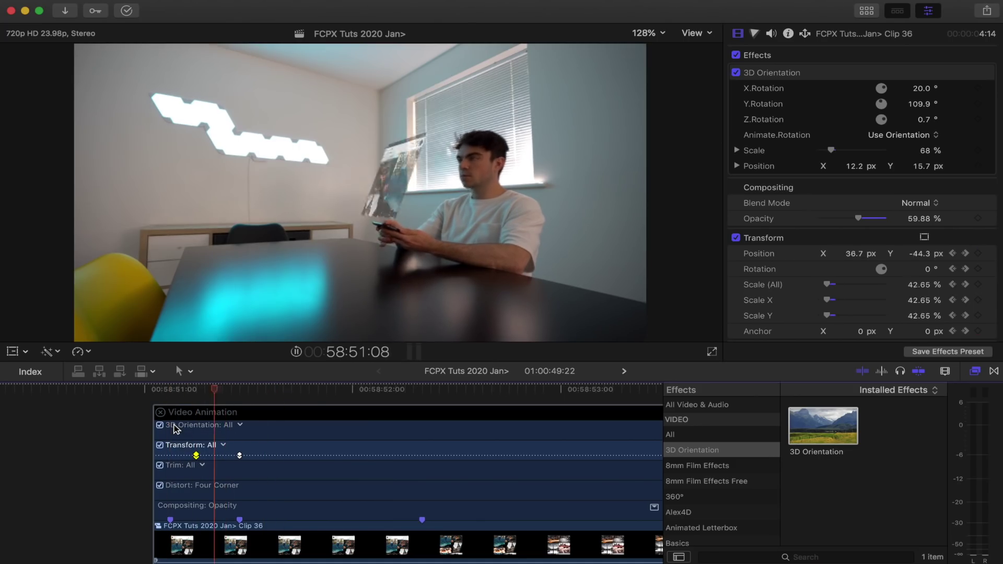
key("ctrl+v")
scroll(176, 421, "down", 1)
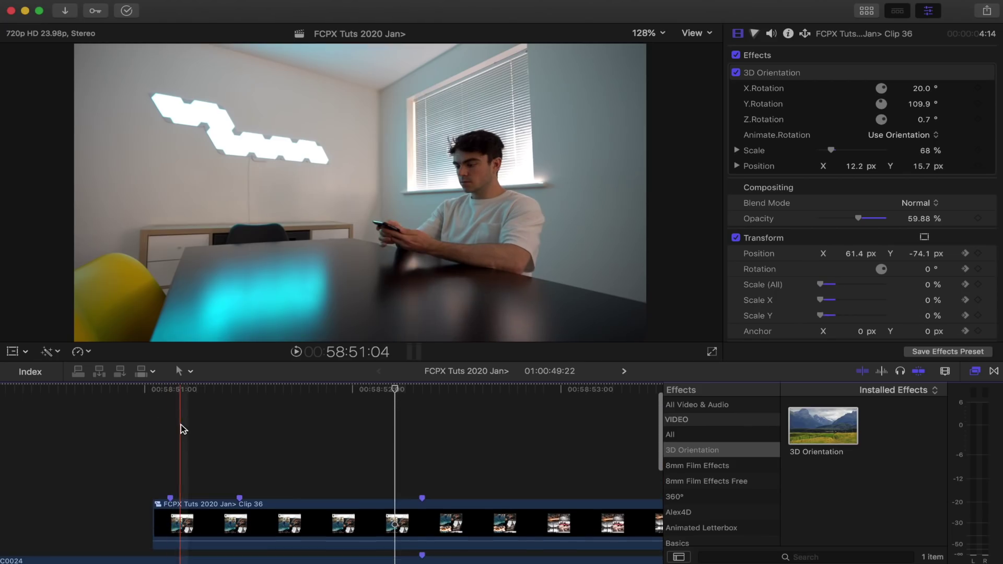
left_click(180, 425)
scroll(186, 428, "down", 1)
Place the Moderate Motion Blur 2 title above the compound clip during the screen's scale-up and trim it to 5 frames.
left_click(217, 421)
key("ctrl+super+1")
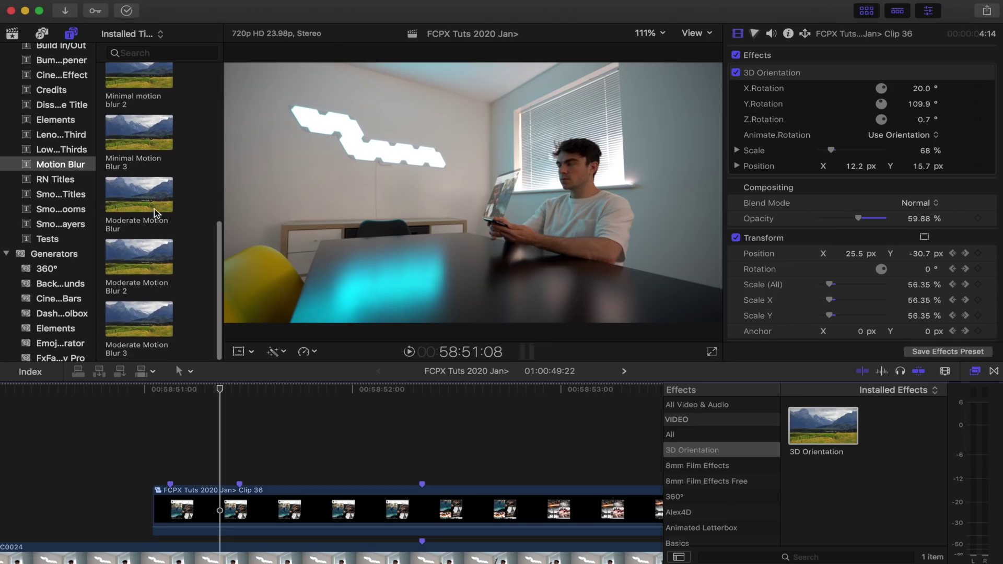
left_click_drag(139, 261, 208, 475)
left_click_drag(610, 473, 239, 474)
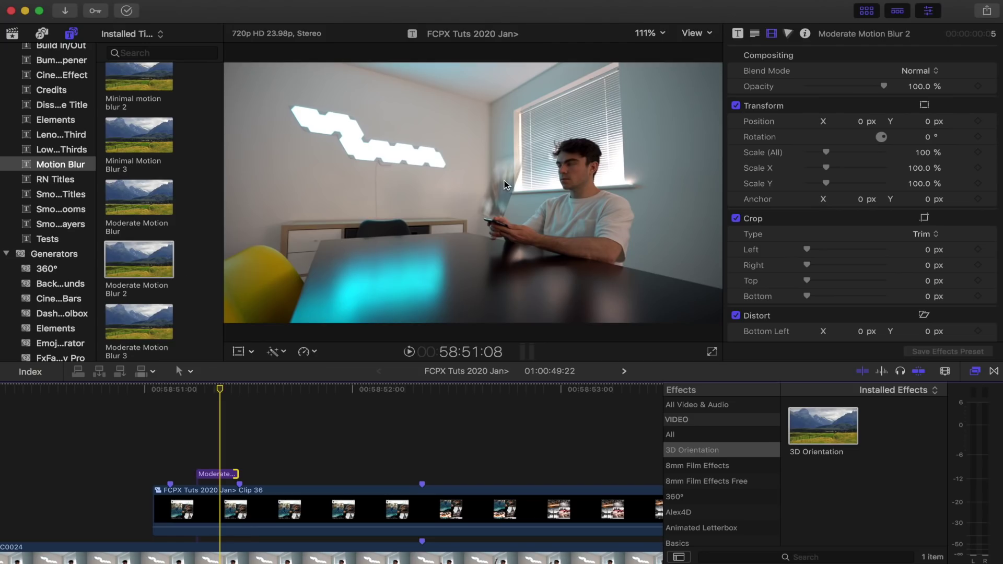
Step through the blurred frames around 58:51:06 to 58:51:10 and play the pop-out animation to check the motion blur.
key("Right")
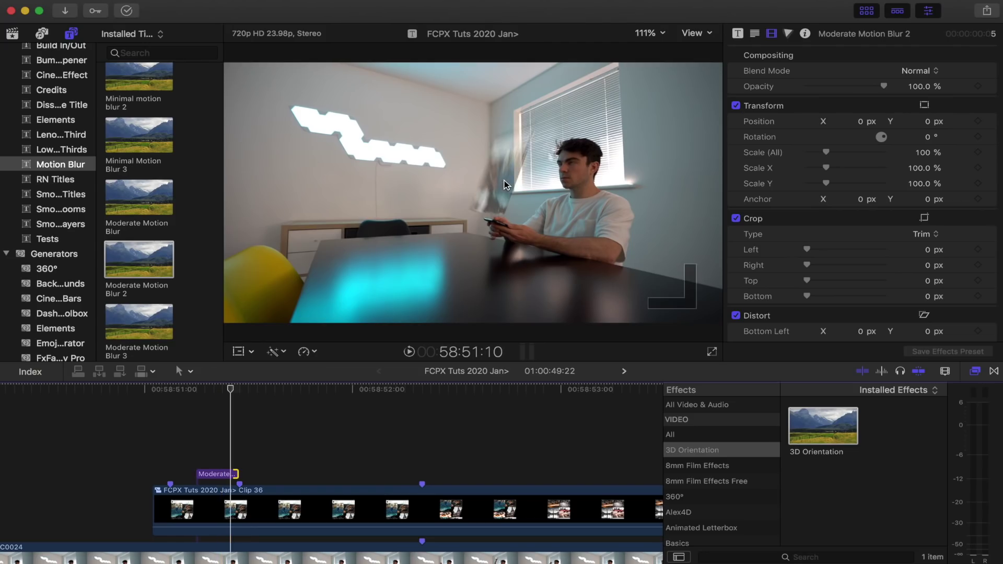
key("Right")
key("Left")
key("Left")
key("Left")
key("Left")
key("Left")
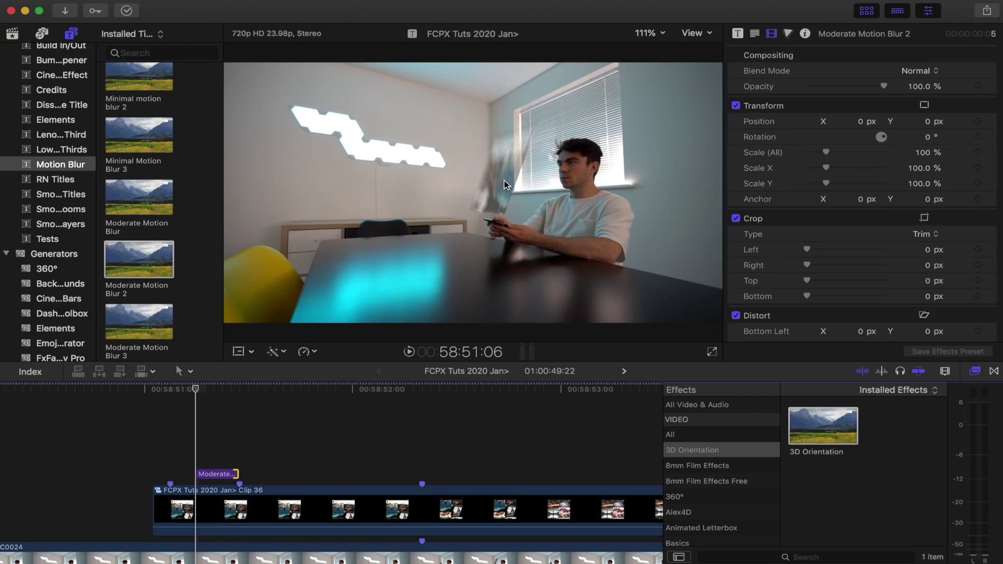
key("space")
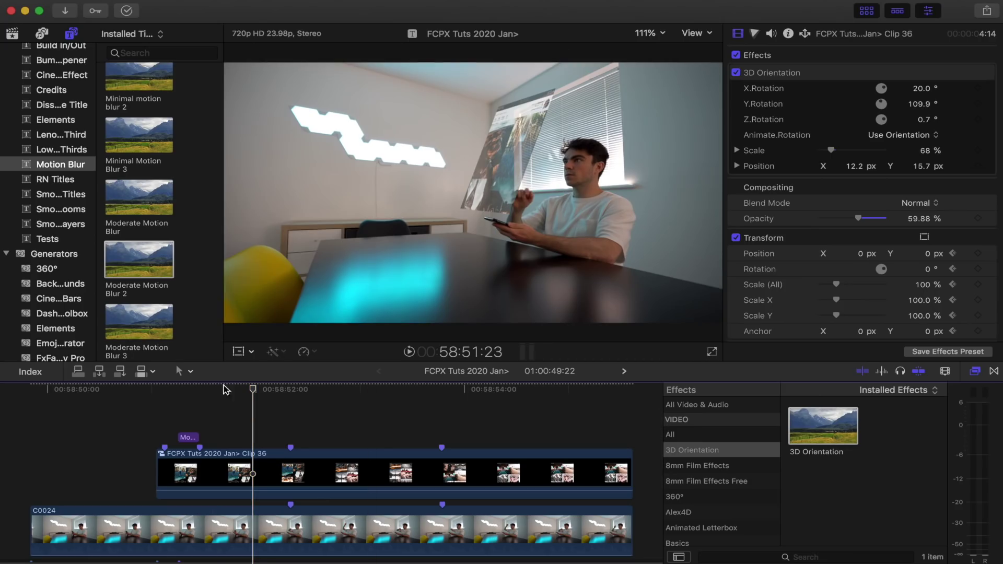
Find the Glint effect among all video effects and apply it to the compound clip.
left_click(243, 472)
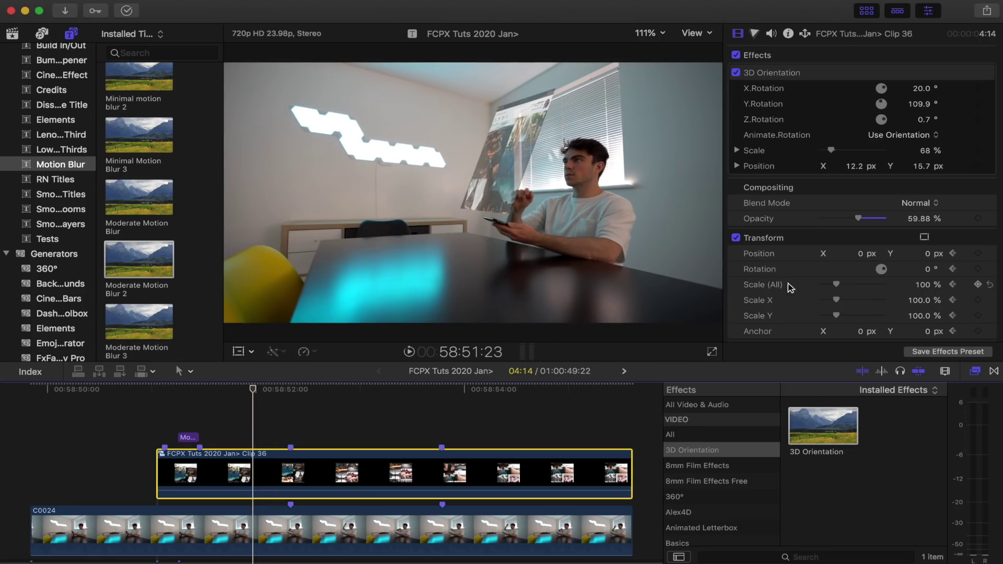
left_click(735, 405)
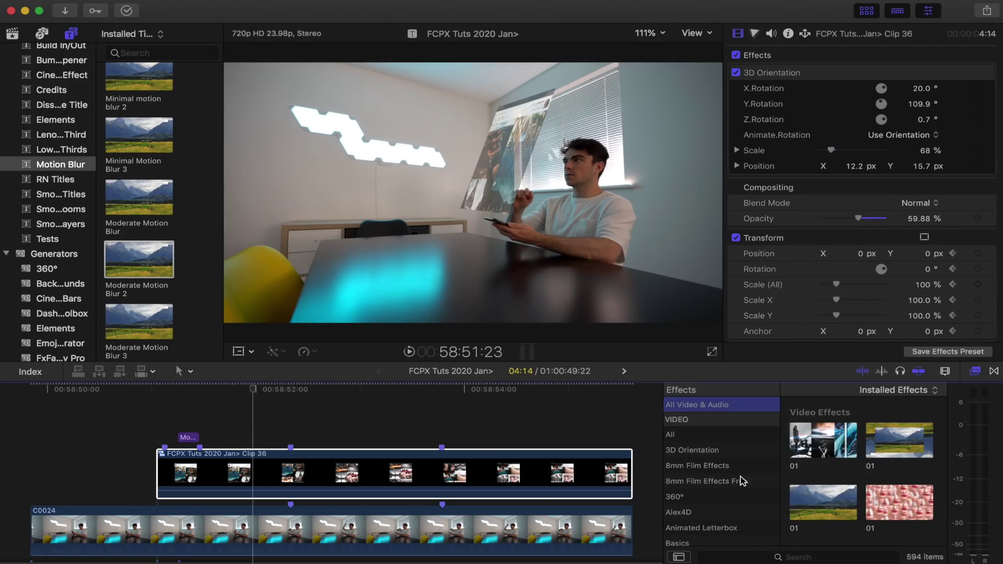
key("super+2")
left_click(758, 556)
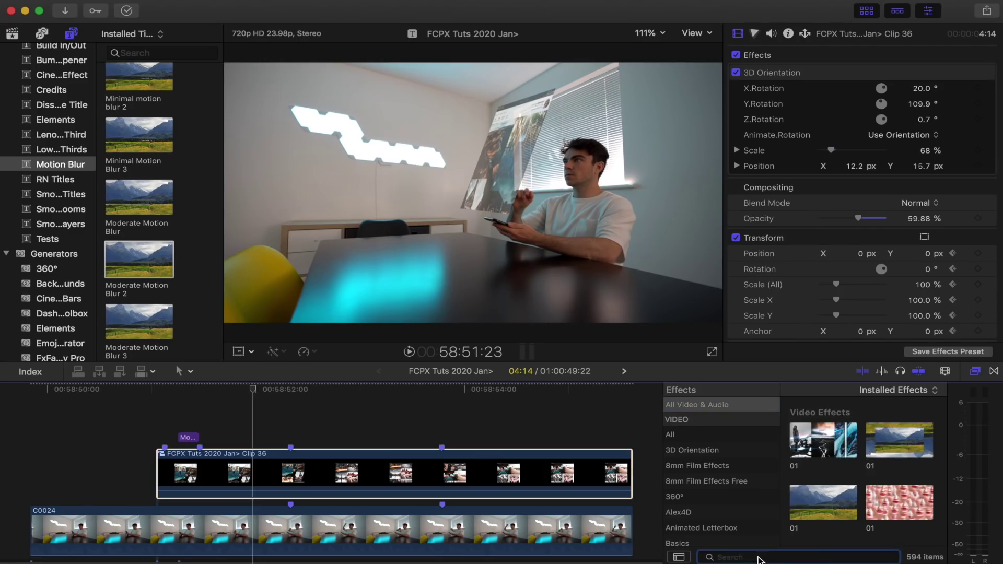
type("glint")
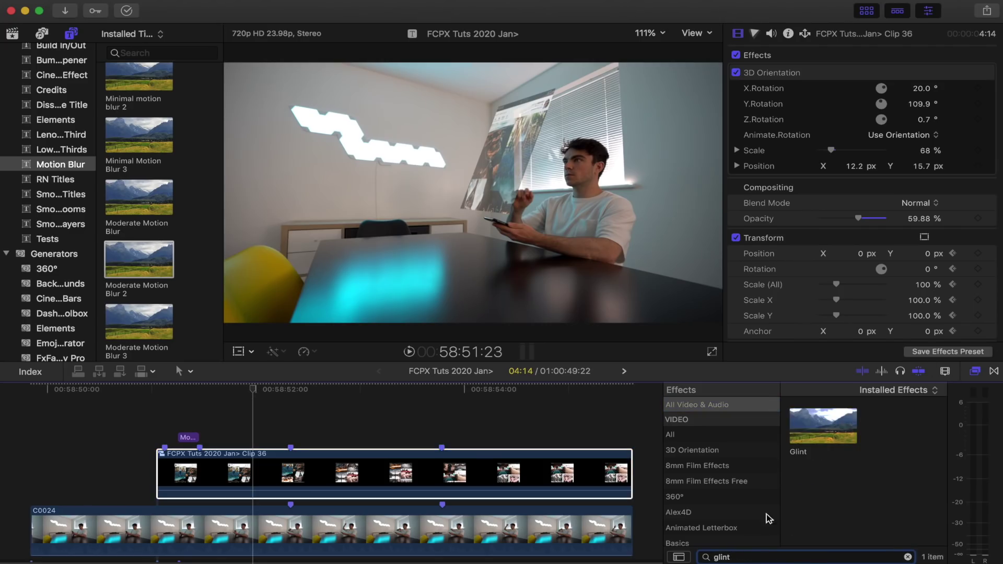
left_click_drag(840, 422, 270, 459)
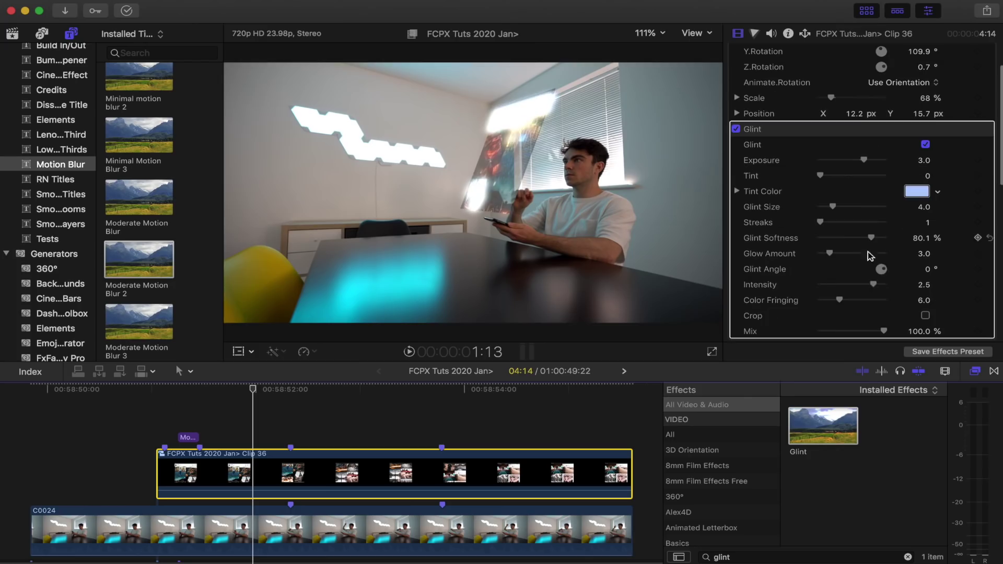
Set Glint to Exposure 1.0, Tint 1.0, Size 2.0, Softness 100%, Glow Amount 20.0 and Intensity 2.65, and compare it on and off.
left_click_drag(873, 285, 897, 286)
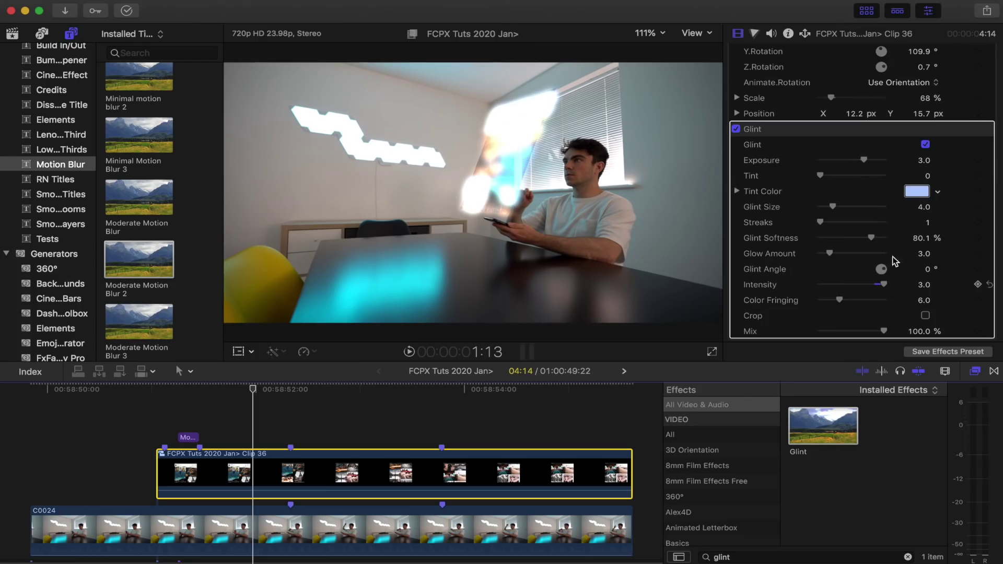
left_click_drag(836, 175, 925, 180)
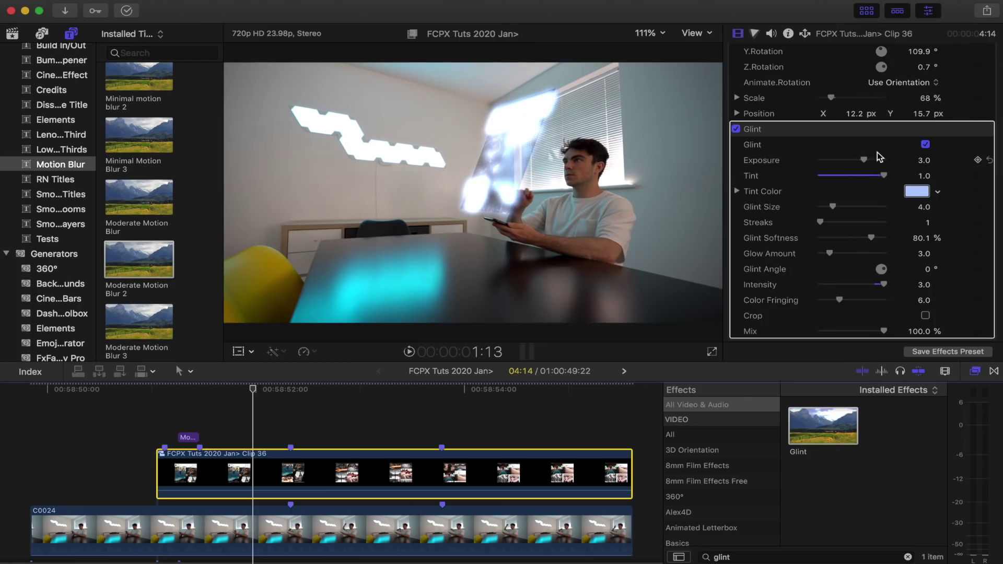
left_click_drag(834, 207, 887, 207)
left_click_drag(871, 238, 899, 243)
left_click_drag(863, 162, 851, 162)
left_click(736, 129)
left_click(736, 130)
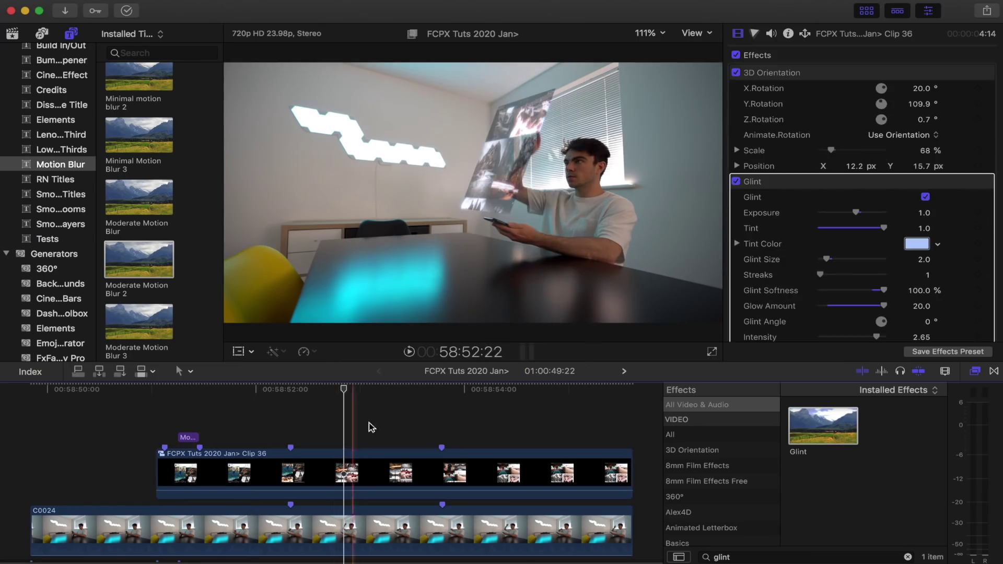
Nest the glowing screen clip in a new compound clip.
left_click(336, 421)
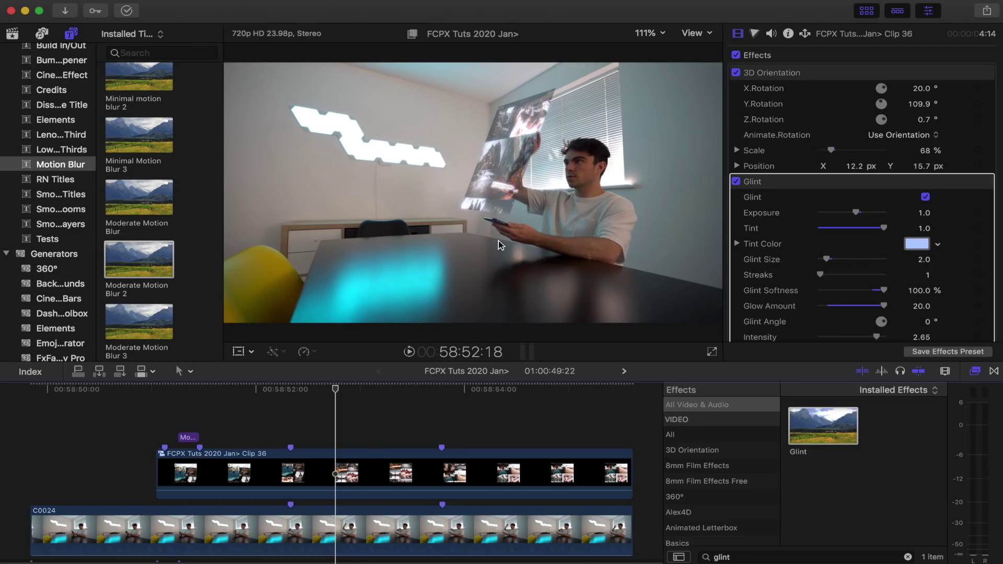
left_click(351, 473)
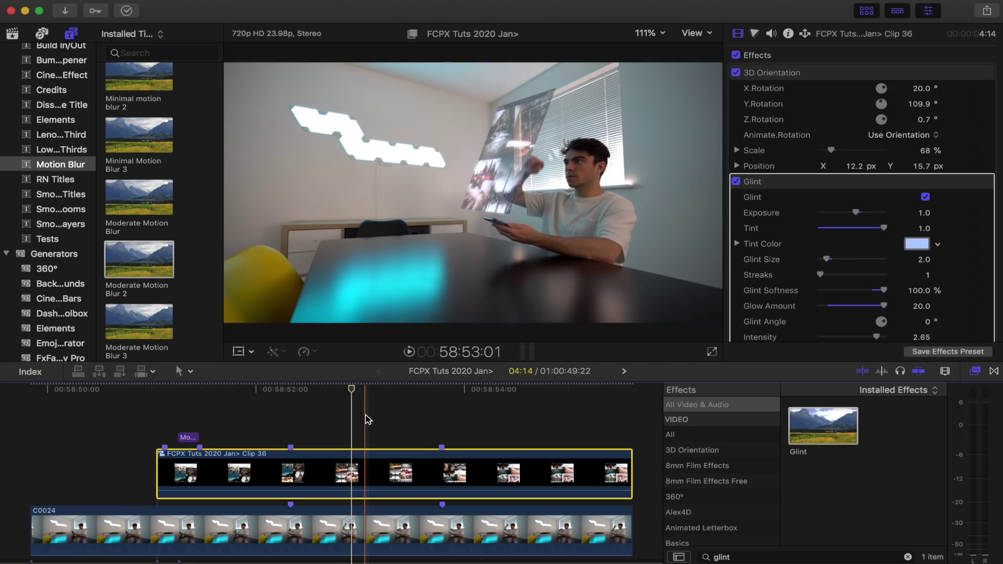
scroll(918, 229, "down", 2)
scroll(918, 228, "down", 5)
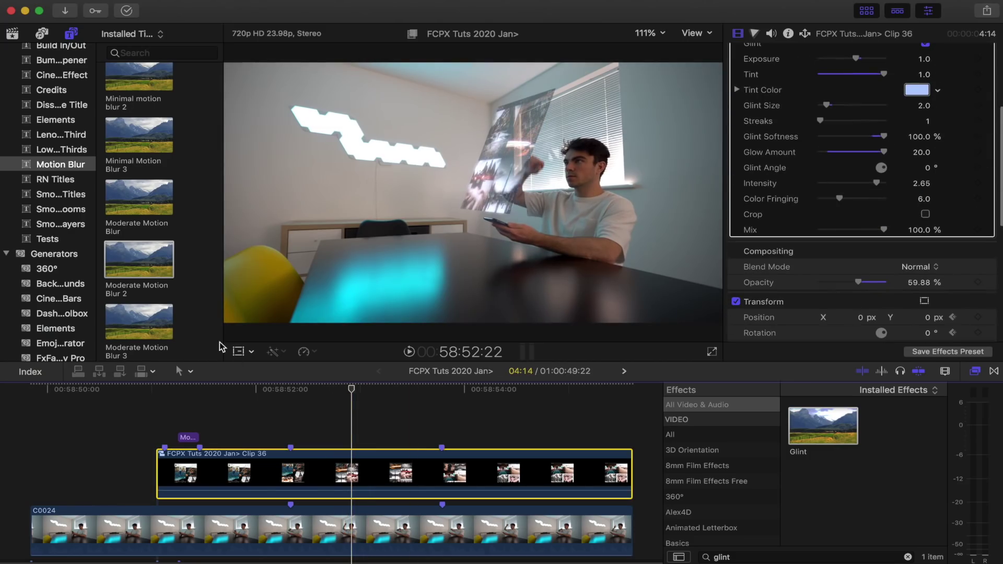
right_click(355, 473)
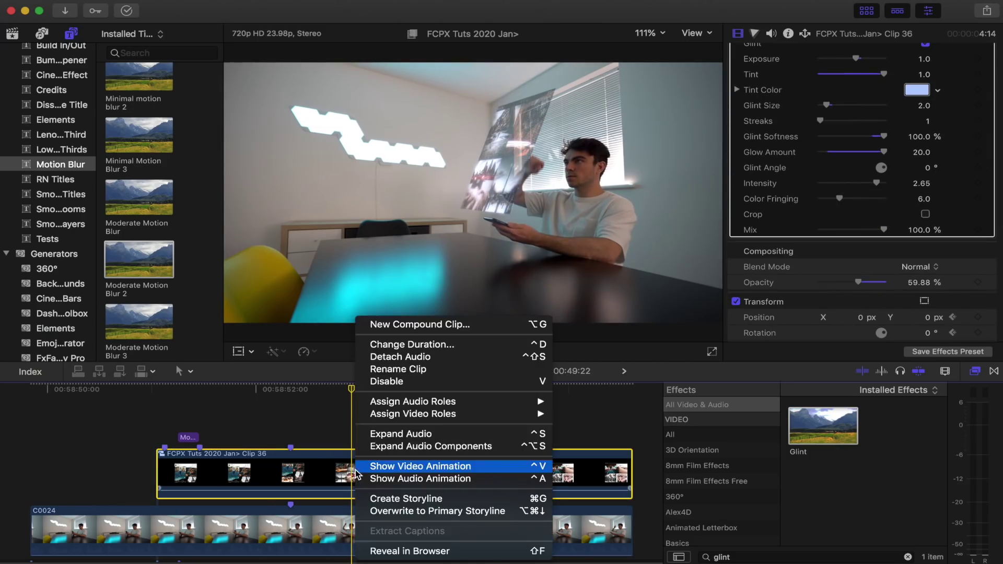
left_click(403, 325)
left_click(684, 81)
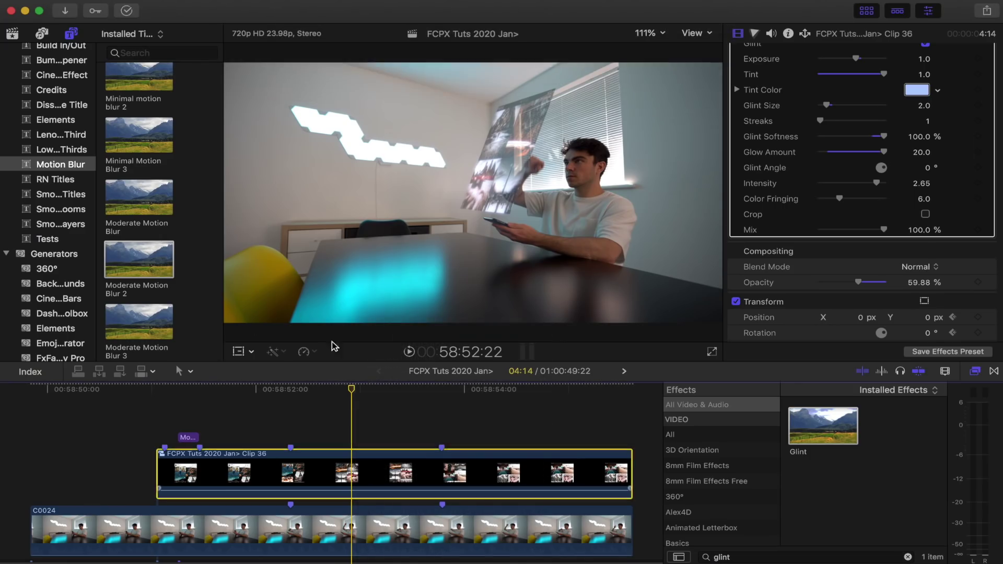
Move the new compound clip's transform centre onto the phone at X 54.2 px, Y -73.8 px and set its anchor to X 60.0 px, Y -71.5 px.
left_click(239, 352)
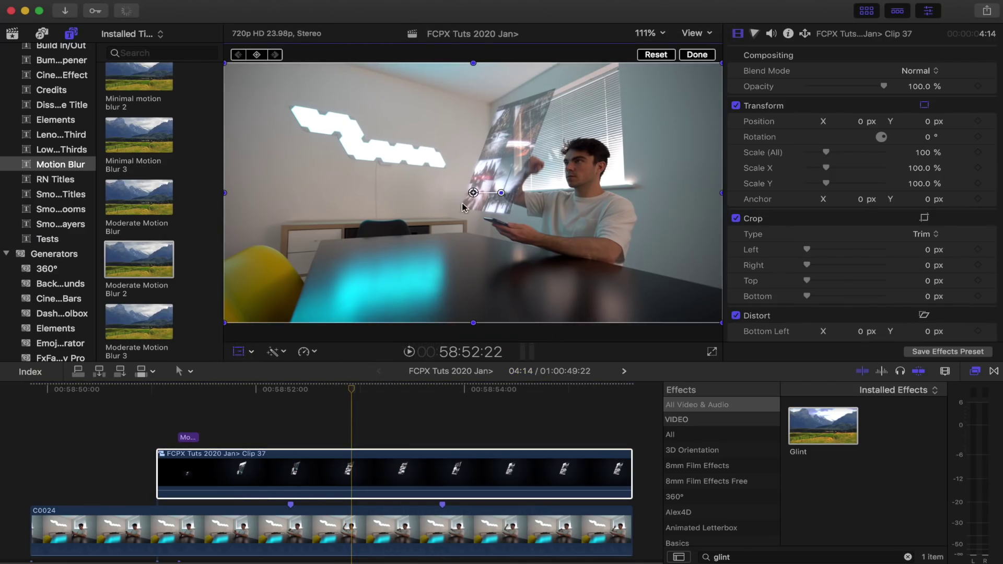
left_click(647, 33)
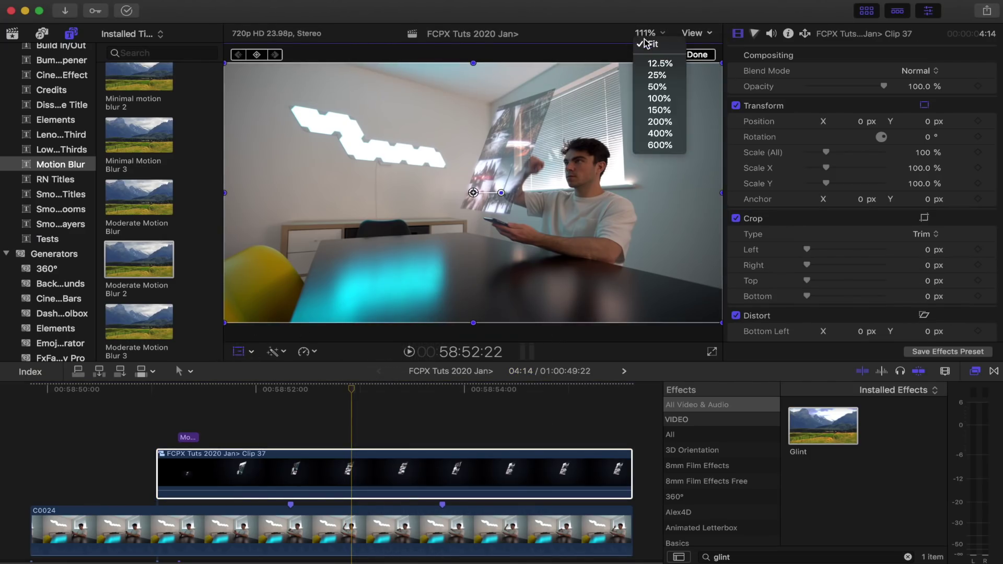
left_click(660, 109)
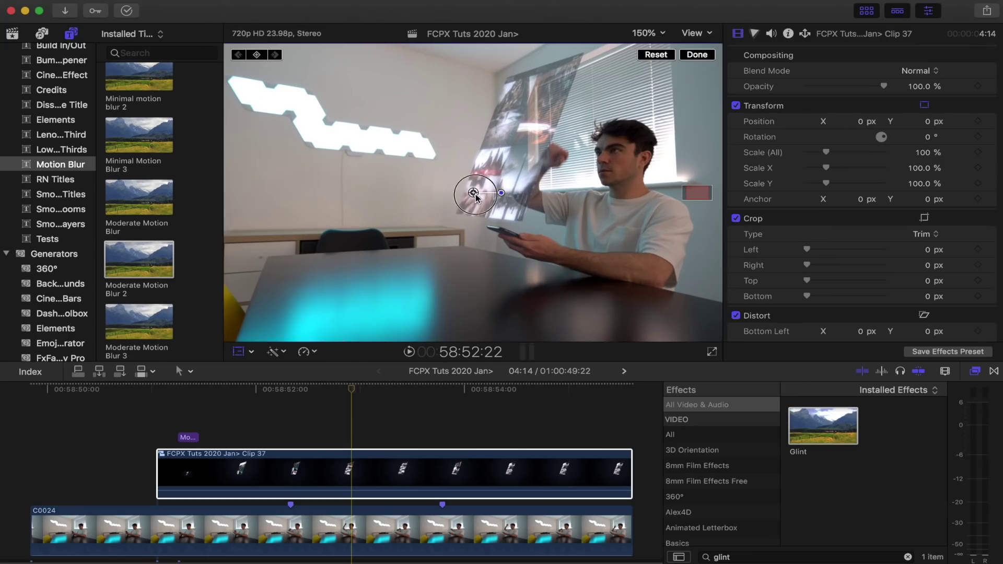
left_click_drag(476, 197, 502, 231)
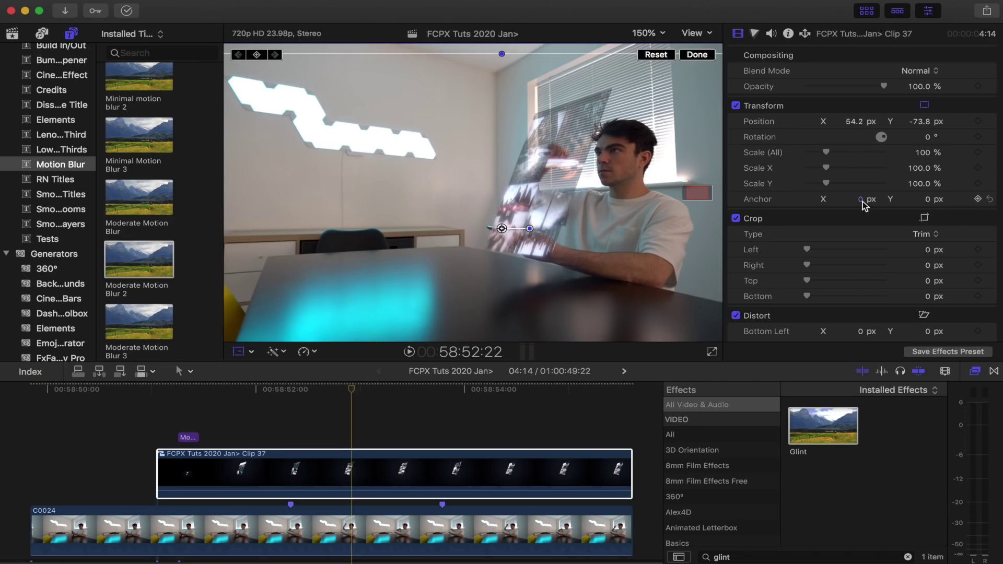
left_click_drag(861, 199, 861, 162)
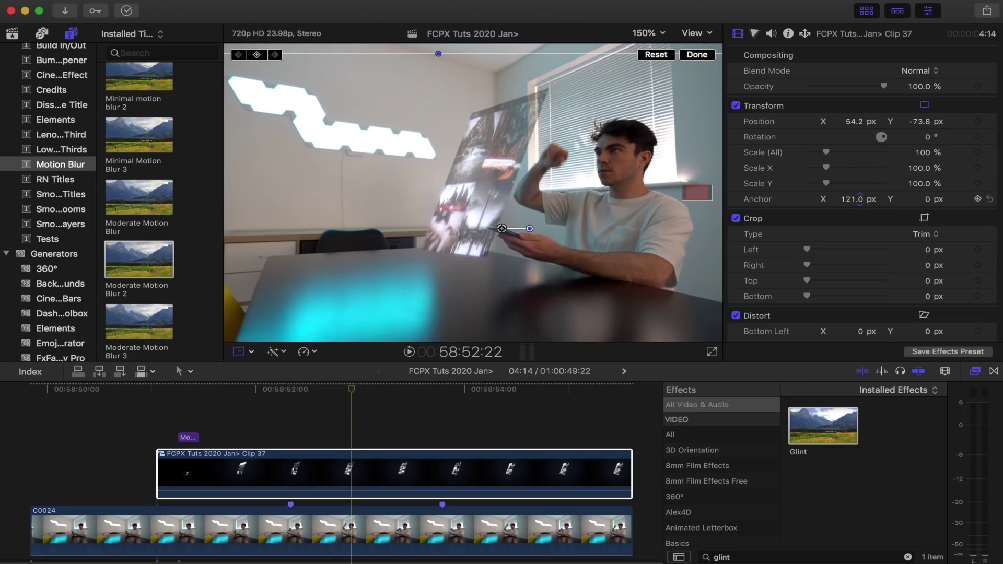
left_click_drag(860, 199, 921, 219)
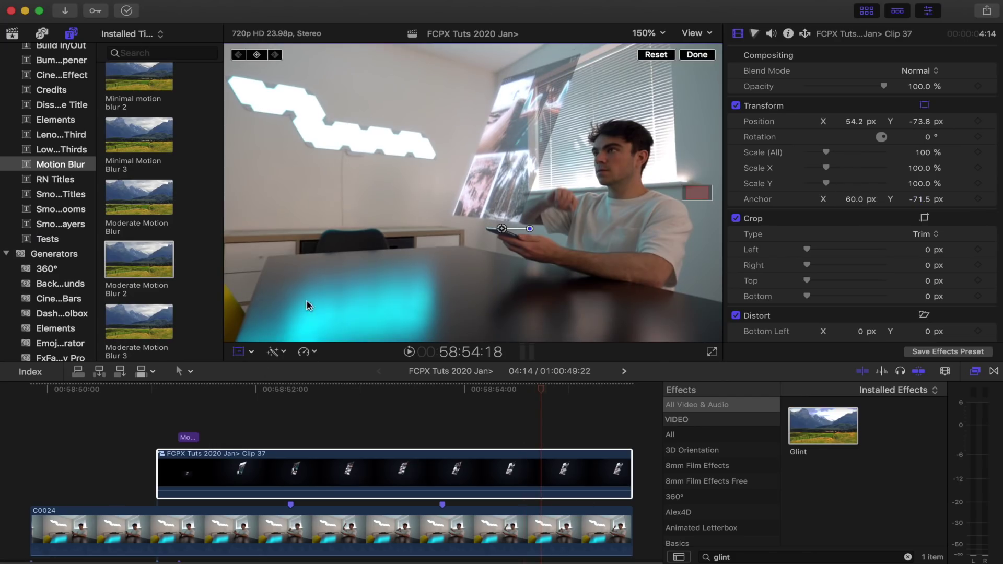
Add a transform keyframe at 58:54:18 and, at 600% view, fine-tune the position on the phone to X 50.1 px, Y -73.9 px.
left_click(256, 54)
left_click(641, 37)
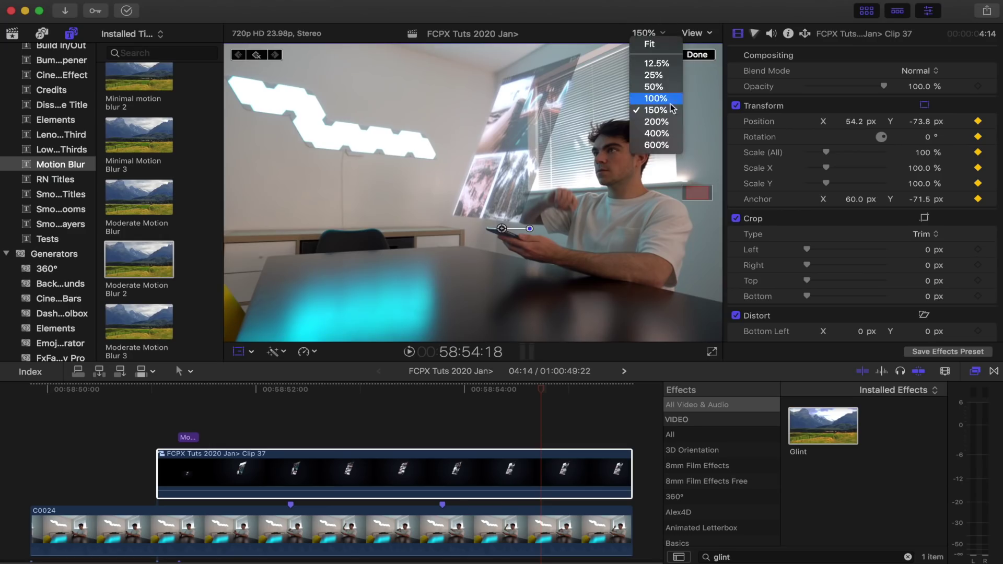
left_click(659, 144)
left_click_drag(698, 193, 708, 195)
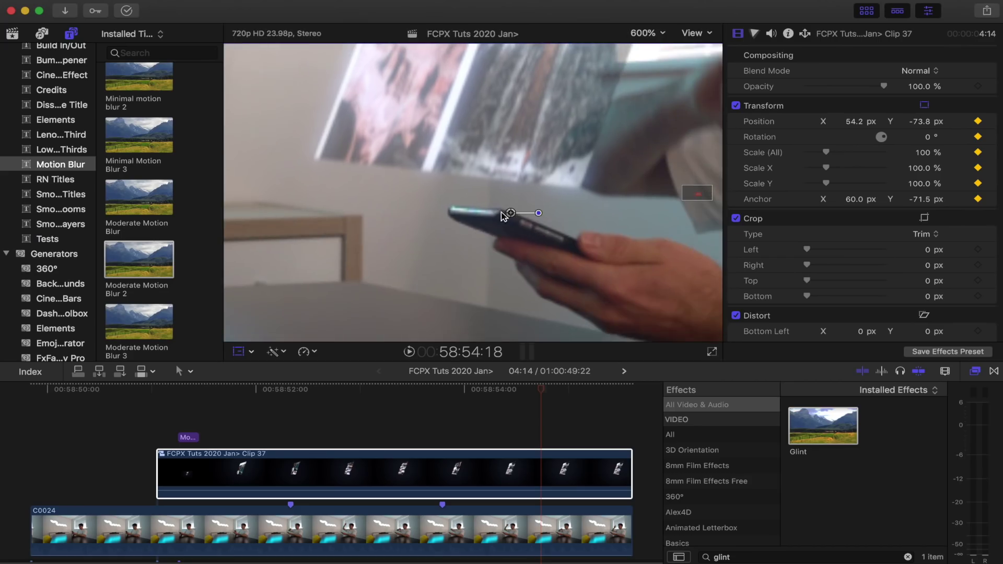
left_click_drag(510, 213, 502, 215)
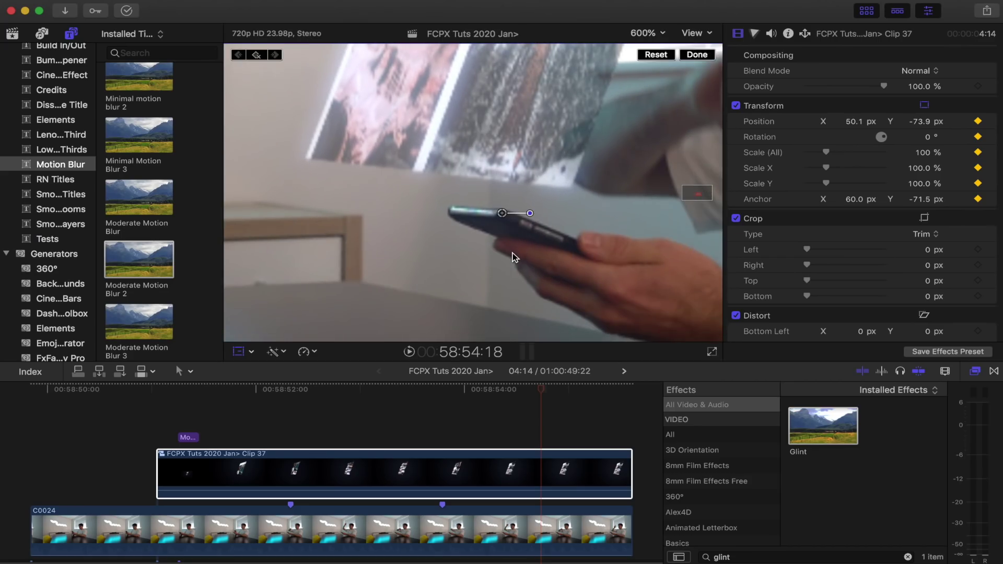
Track the phone backward frame by frame from 58:54:18 to 58:51:19, keyframing the compound clip's position to follow it.
key("Left")
key("Left")
key("Left")
key("Left")
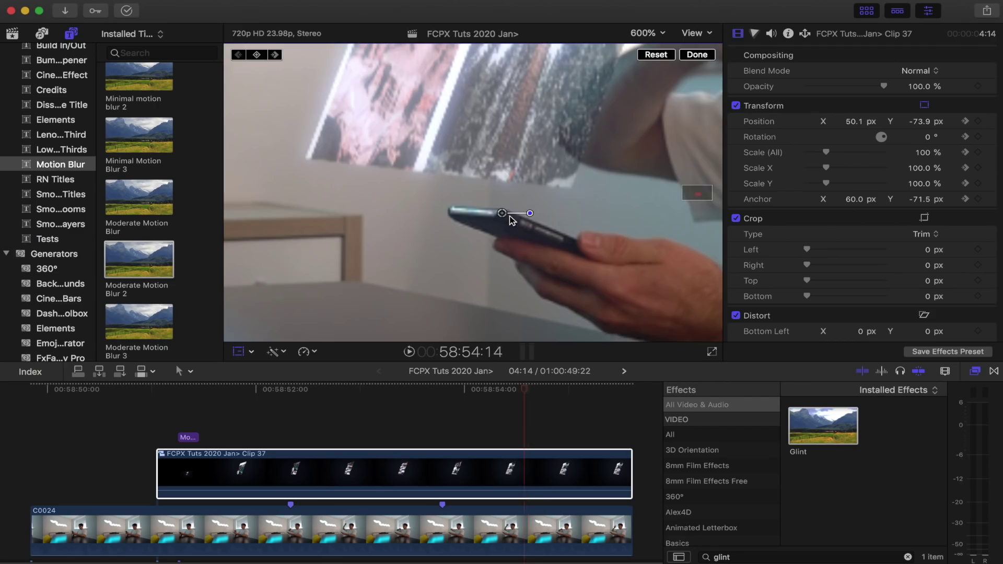
key("Left")
key("Left")
key("Left")
key("Left")
key("Left")
key("Left")
key("Left")
key("Left")
left_click_drag(509, 218, 502, 215)
key("Left")
key("Left")
key("Left")
key("Left")
key("Left")
key("Left")
key("Left")
key("Left")
key("Left")
key("Left")
key("Left")
key("Left")
key("Left")
key("Left")
key("Left")
key("Left")
key("Left")
key("Left")
key("Left")
key("Left")
key("Left")
key("Left")
key("Left")
key("Left")
key("Left")
key("Left")
key("Left")
key("Left")
key("Left")
key("Left")
key("Left")
key("Left")
key("Left")
key("Left")
key("Left")
key("Left")
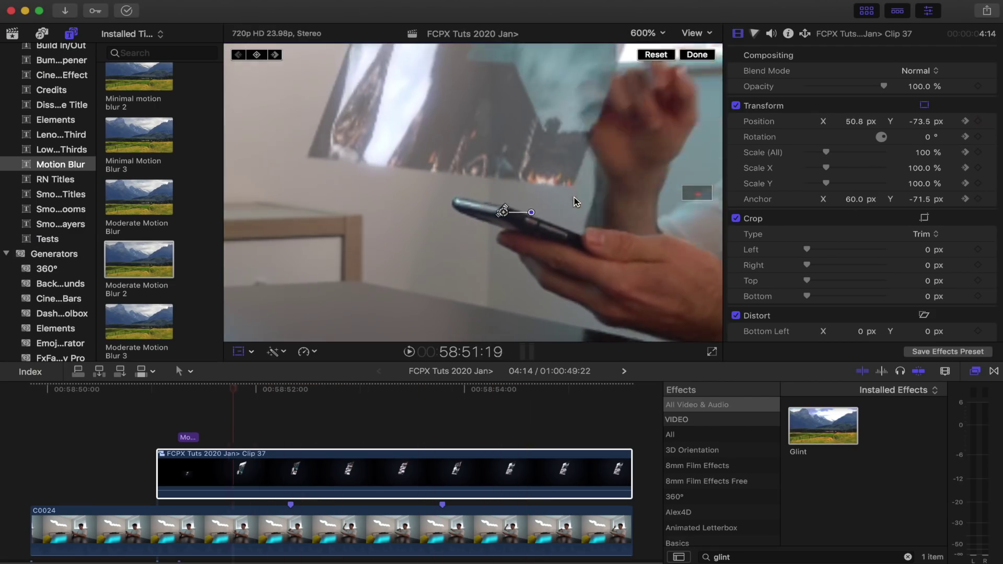
Continue keyframing the compound clip's position frame by frame so it follows the phone through the rest of the clip.
left_click_drag(346, 393, 550, 393)
left_click_drag(633, 228, 631, 234)
key("Right")
key("Right")
key("Right")
key("Right")
key("Right")
key("Right")
key("Right")
key("Right")
key("Right")
key("Right")
key("Right")
key("Right")
key("Right")
key("Right")
key("Right")
key("Right")
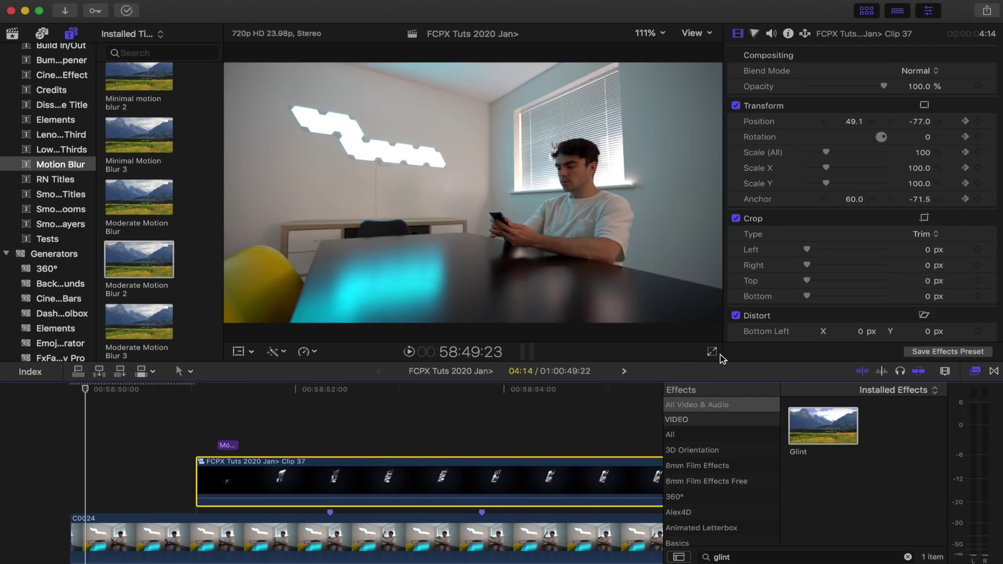
Play the hologram sequence full screen from 58:49:23, before the compound clip starts.
left_click(713, 353)
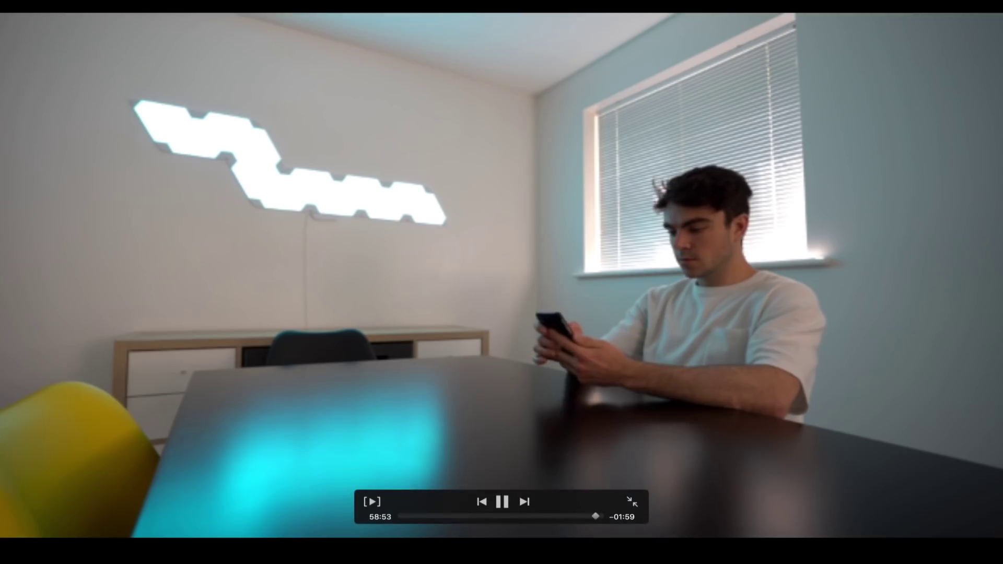